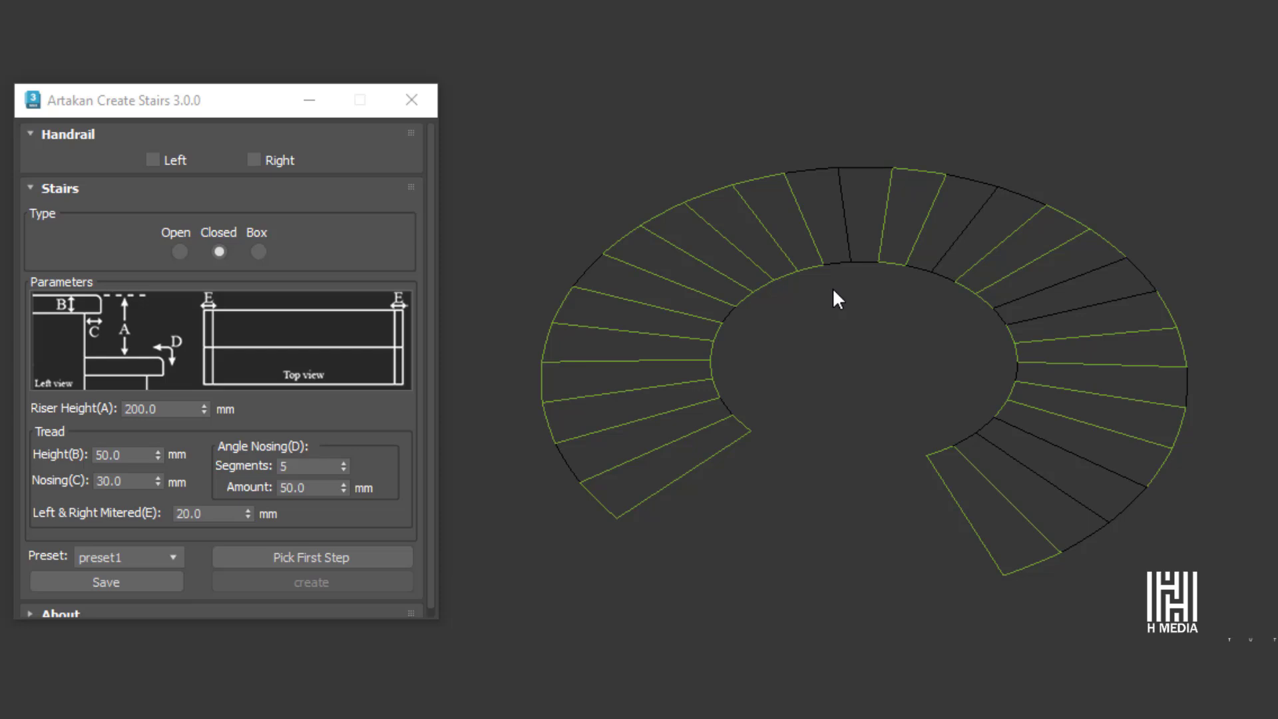
- Enable the left and right handrails and set the top rail profile to Round
scroll(837, 300, down, 5)
click(153, 159)
click(254, 160)
click(124, 242)
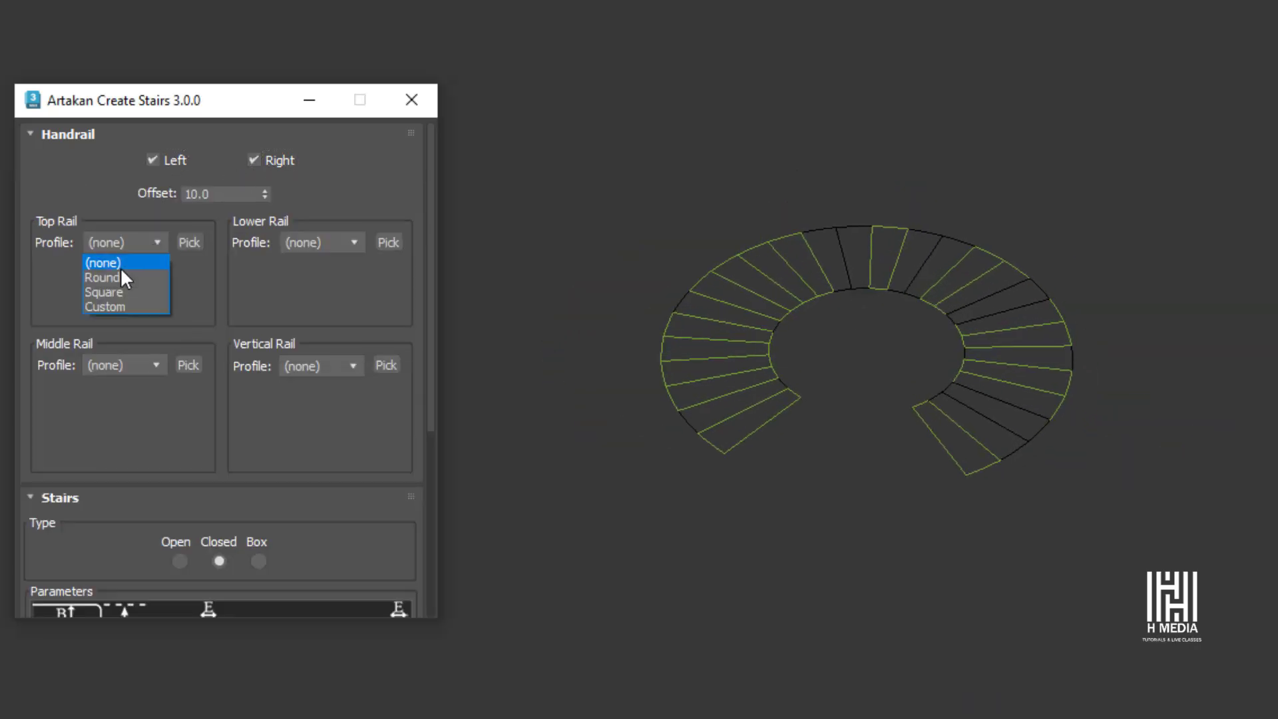
click(103, 276)
- Set the lower, middle and vertical rail profiles to Round
click(319, 242)
click(301, 277)
click(124, 365)
click(103, 399)
click(319, 366)
click(303, 400)
- Create the closed-type stairs with handrails from the curved step outlines
scroll(403, 261, down, 5)
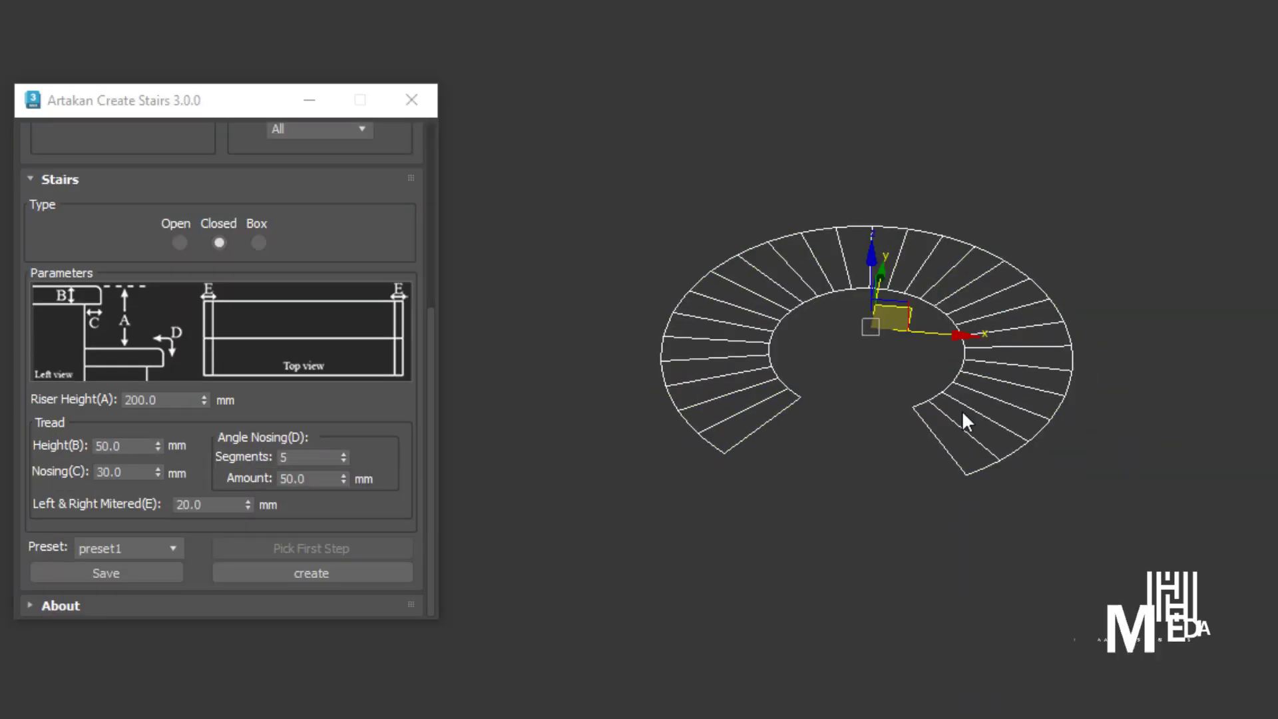
scroll(955, 394, up, 3)
alt+middle_drag(947, 388, 1008, 373)
middle_drag(1009, 379, 1035, 388)
click(339, 578)
- Inspect the generated stairs, their treads and handrails from several angles and distances
scroll(985, 346, down, 3)
alt+middle_drag(985, 346, 1125, 319)
middle_drag(1131, 299, 1224, 357)
scroll(1044, 405, down, 4)
scroll(1144, 428, up, 3)
alt+middle_drag(1044, 405, 958, 426)
scroll(958, 426, up, 2)
middle_drag(958, 426, 1104, 456)
scroll(931, 401, down, 4)
scroll(1038, 399, up, 4)
scroll(947, 487, down, 4)
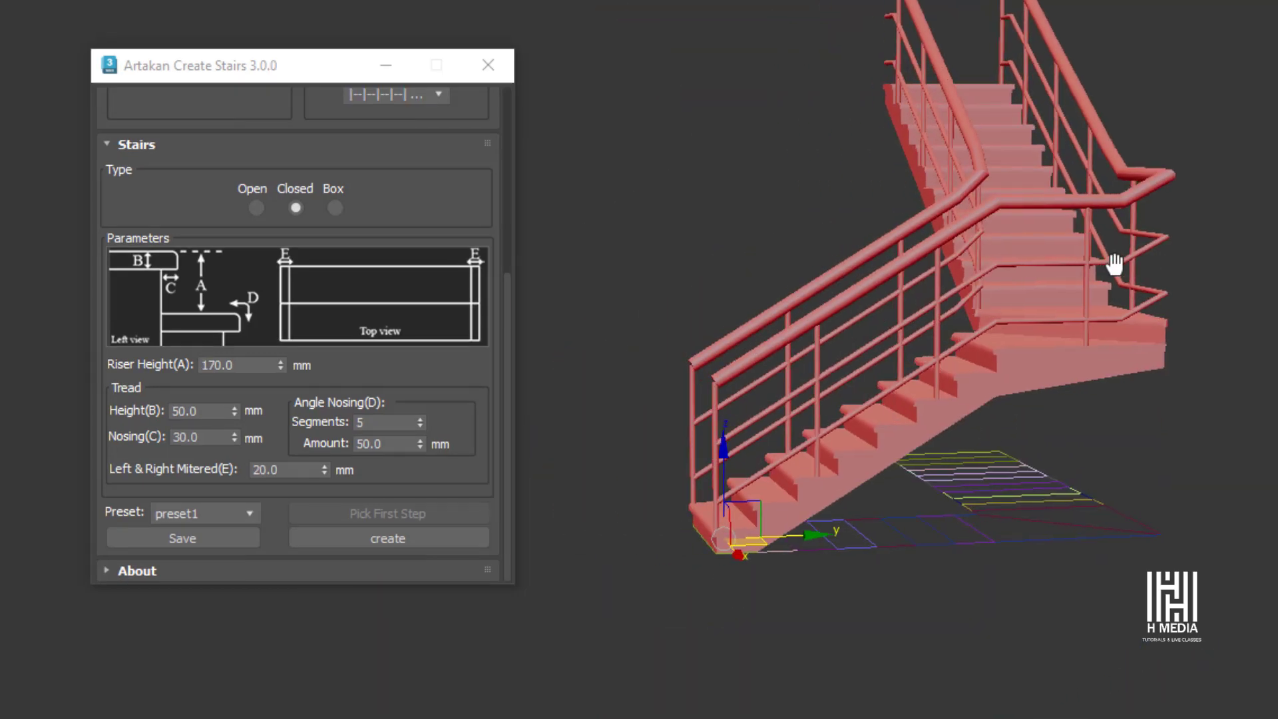
alt+middle_drag(1114, 264, 1220, 265)
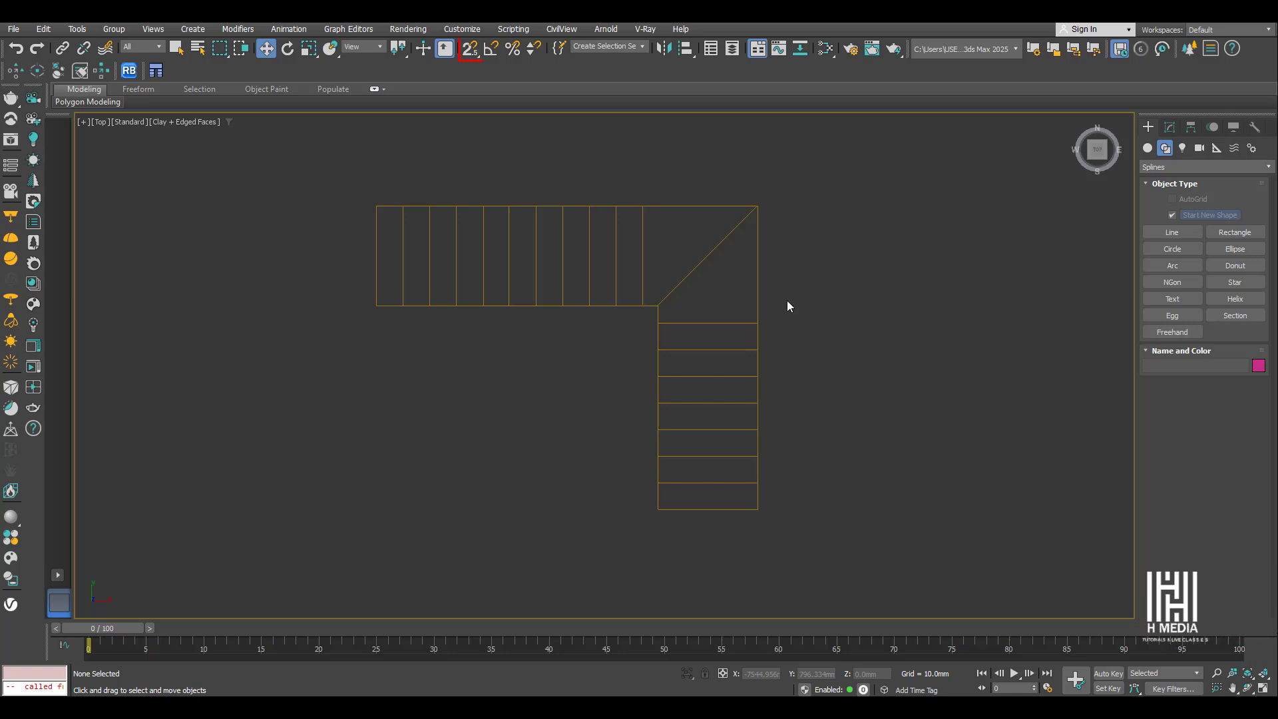
- Turn on vertex snapping and trace the three lowest treads of the stair plan with 280 × 1050 mm rectangles
right_click(470, 50)
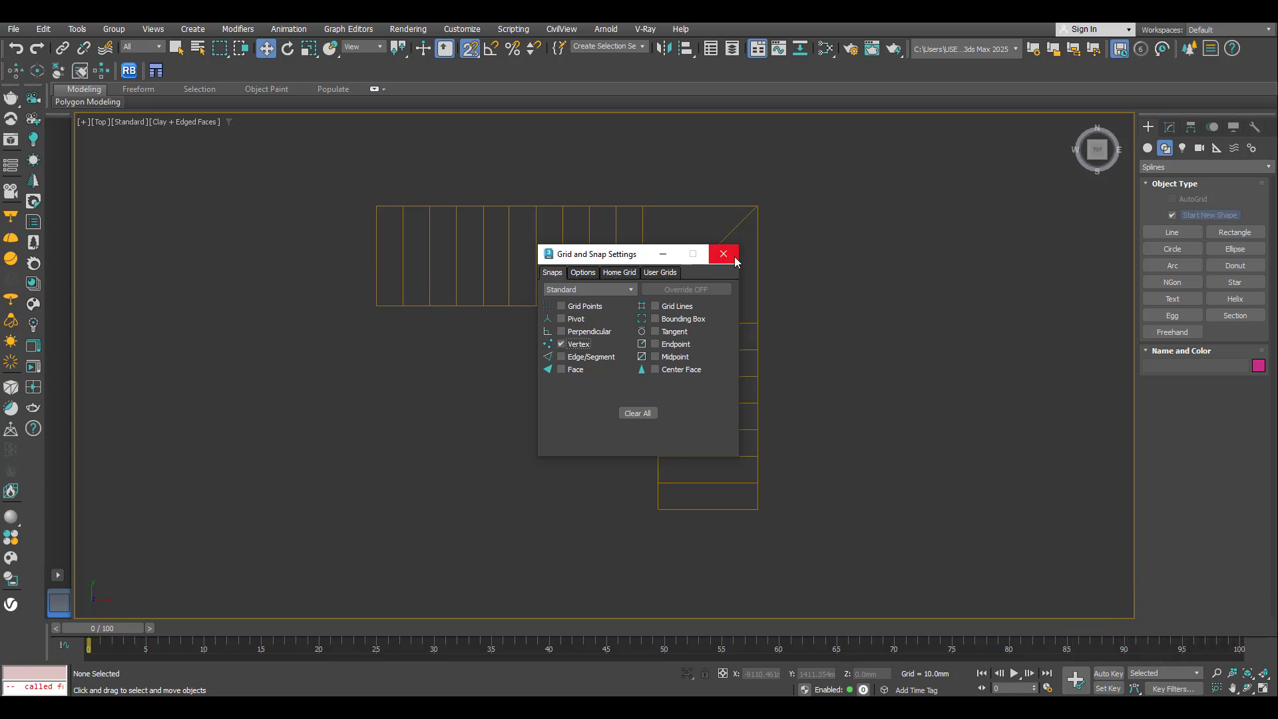
click(723, 253)
click(1234, 232)
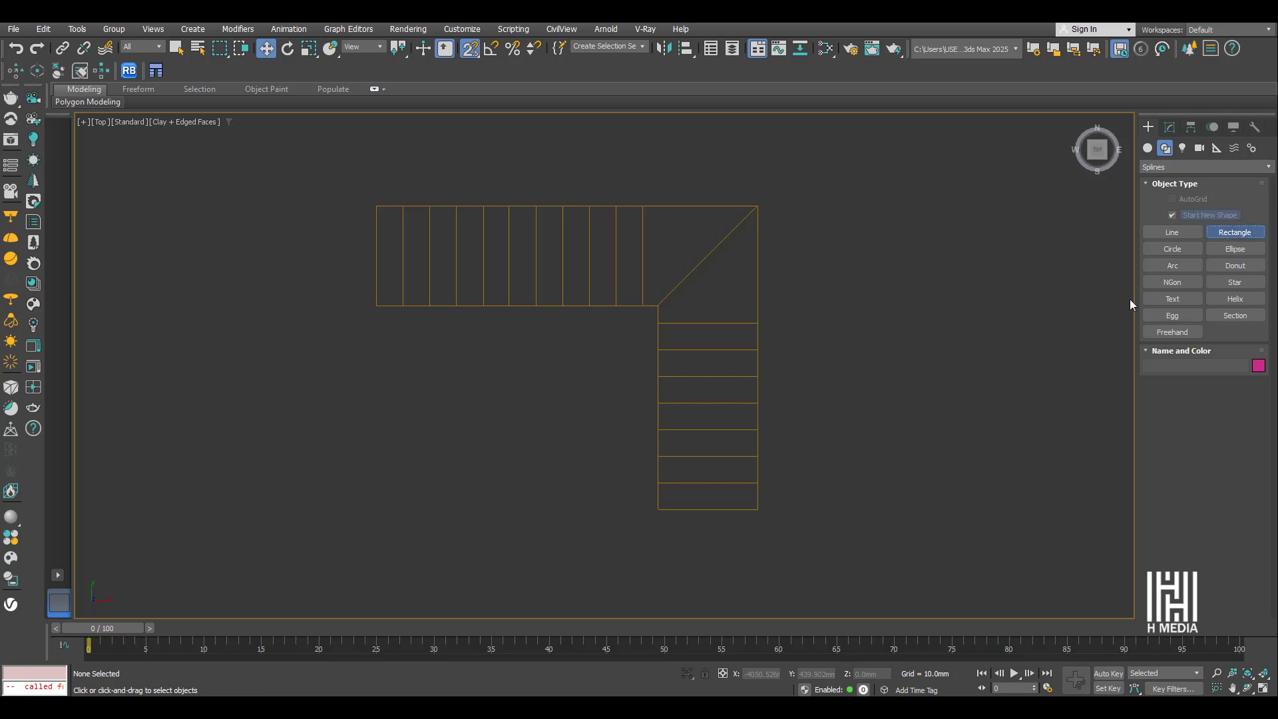
scroll(724, 449, up, 2)
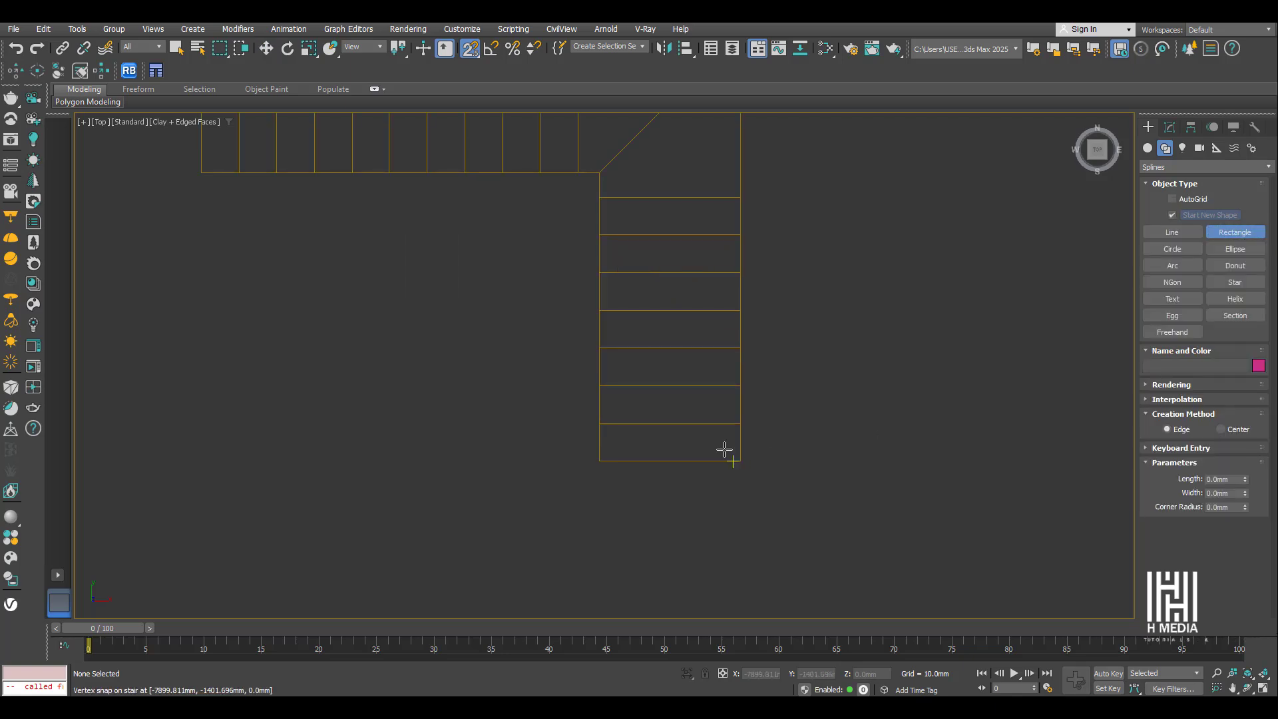
middle_drag(661, 450, 646, 404)
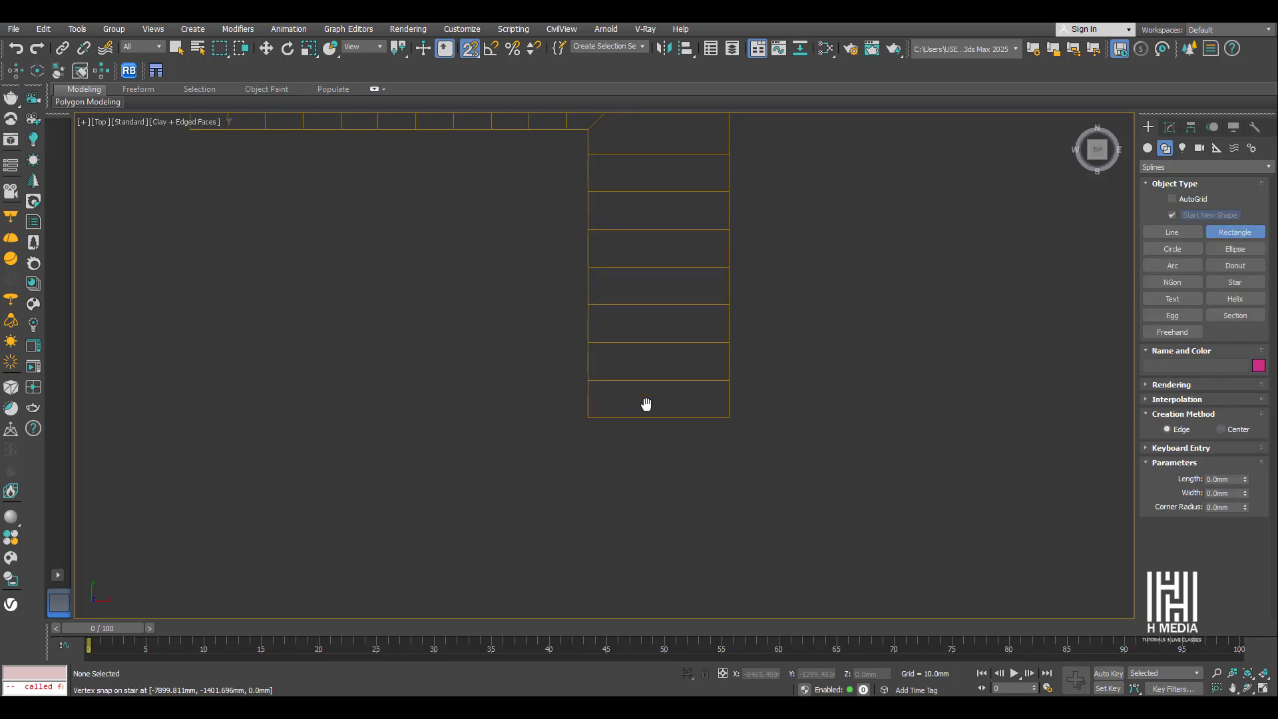
scroll(652, 398, up, 2)
drag(517, 355, 800, 431)
drag(526, 280, 800, 356)
drag(525, 206, 816, 280)
right_click(815, 280)
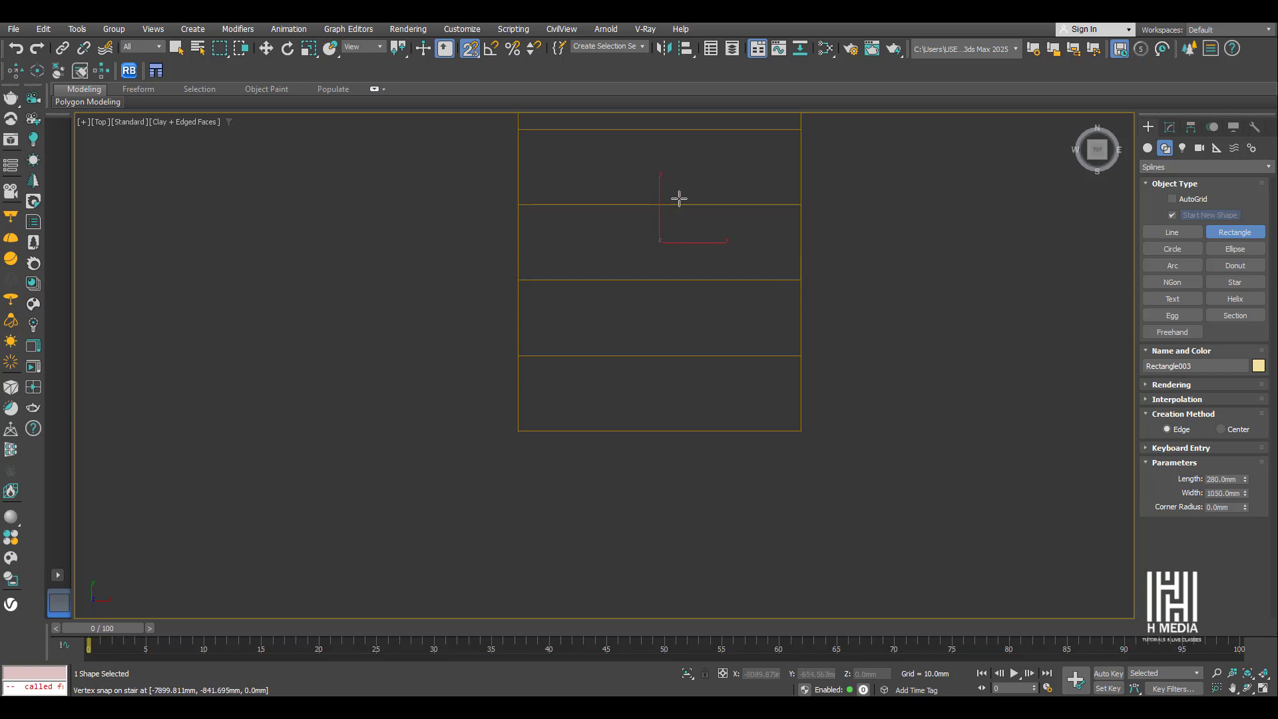
- Trace the remaining rectangular treads of the lower flight, up to the corner, with 280 × 1050 mm rectangles
drag(515, 285, 798, 359)
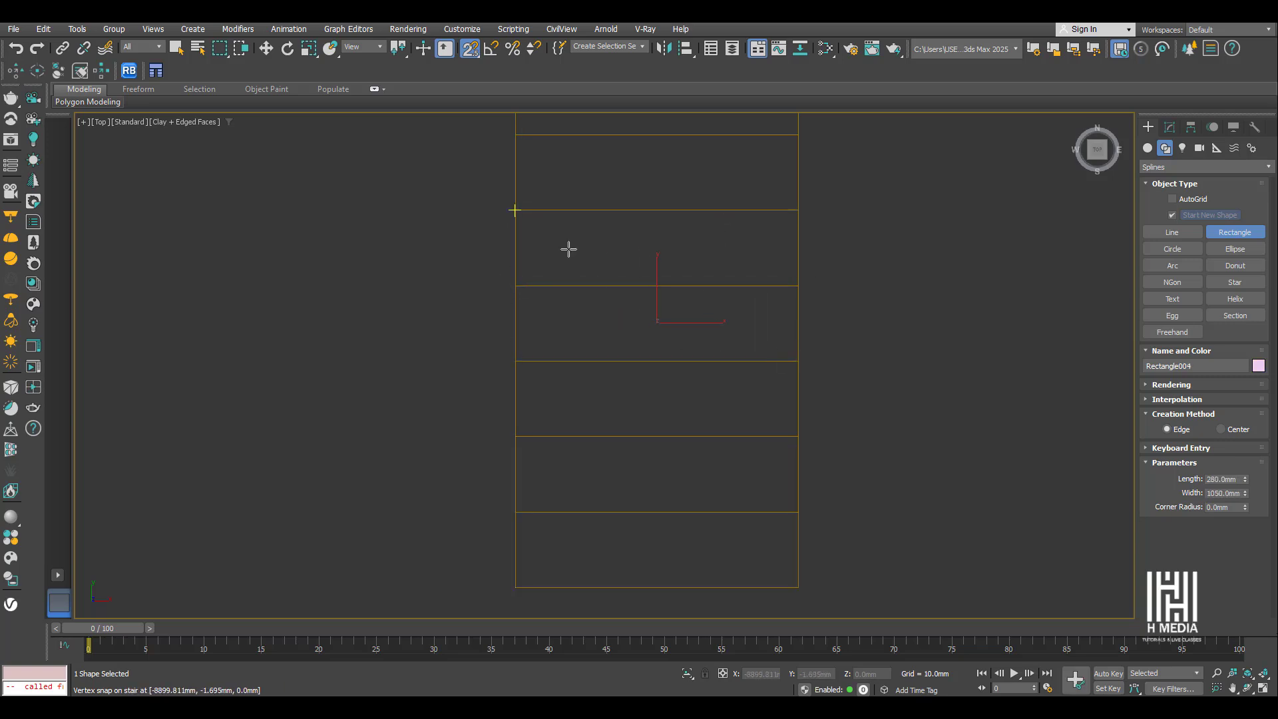
drag(515, 210, 798, 285)
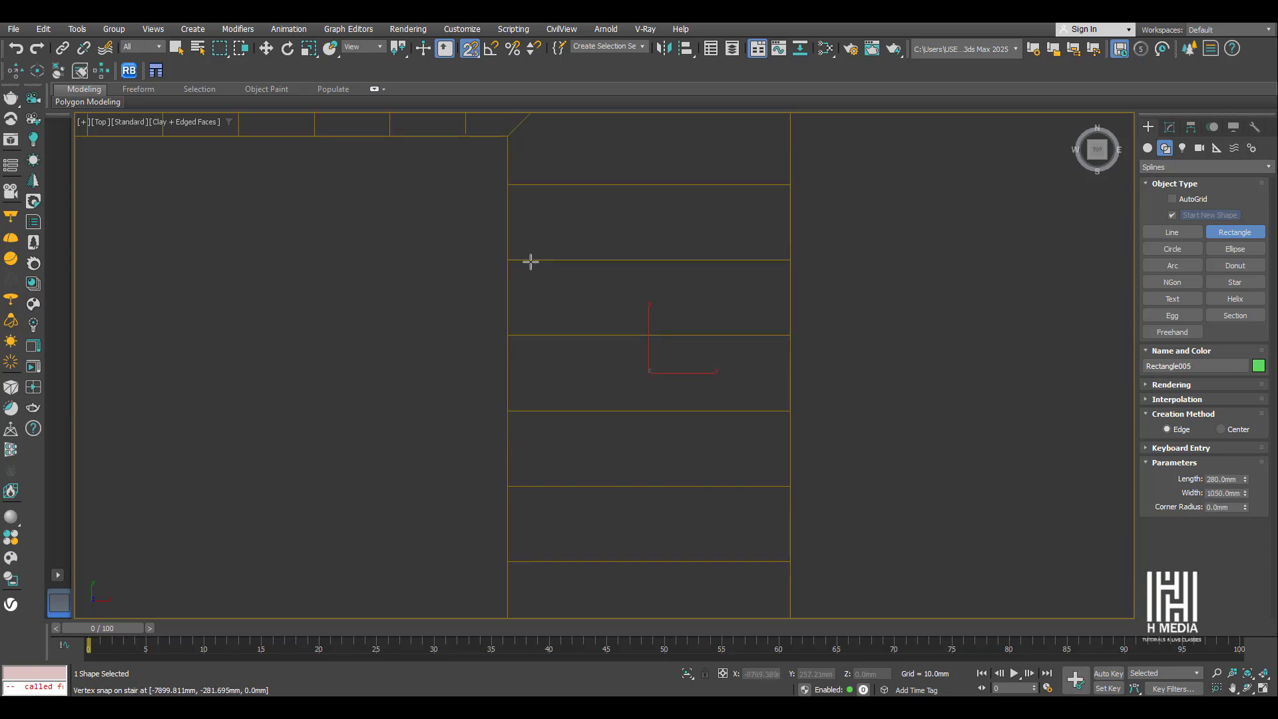
drag(508, 259, 718, 319)
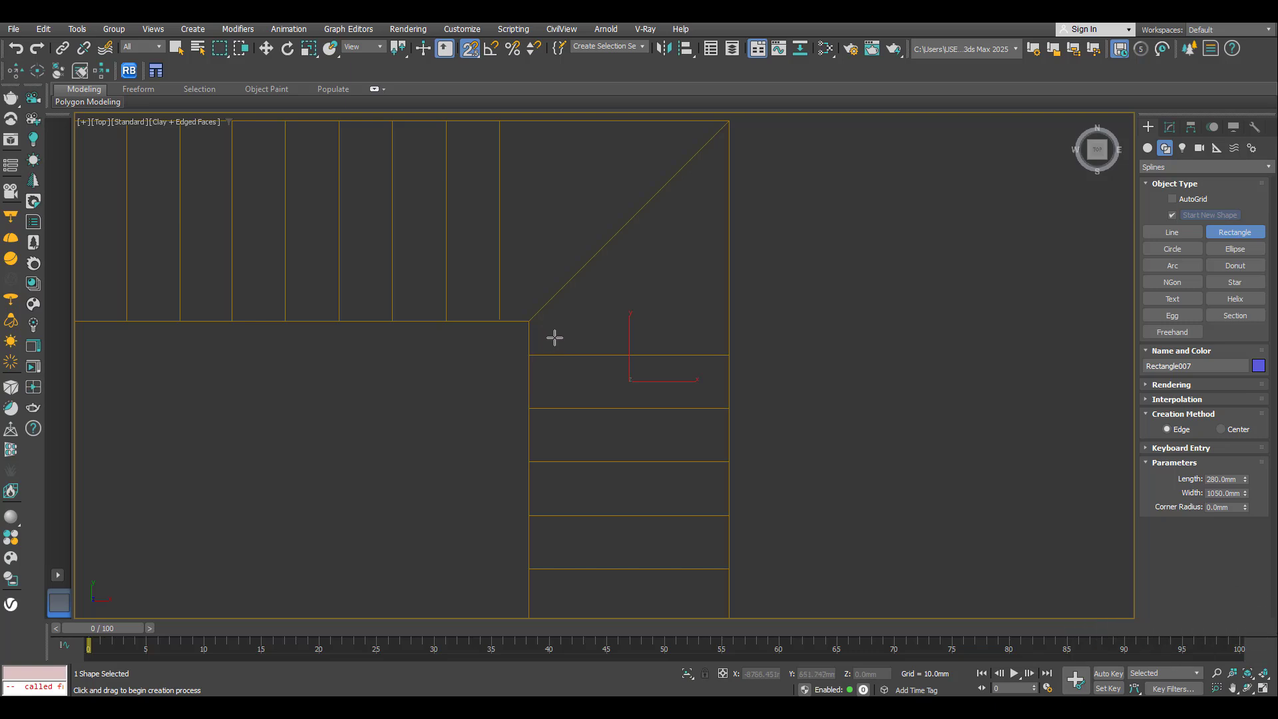
- Draw a closed line around the corner tread below the diagonal, snapping to the plan's vertices
scroll(555, 338, down, 2)
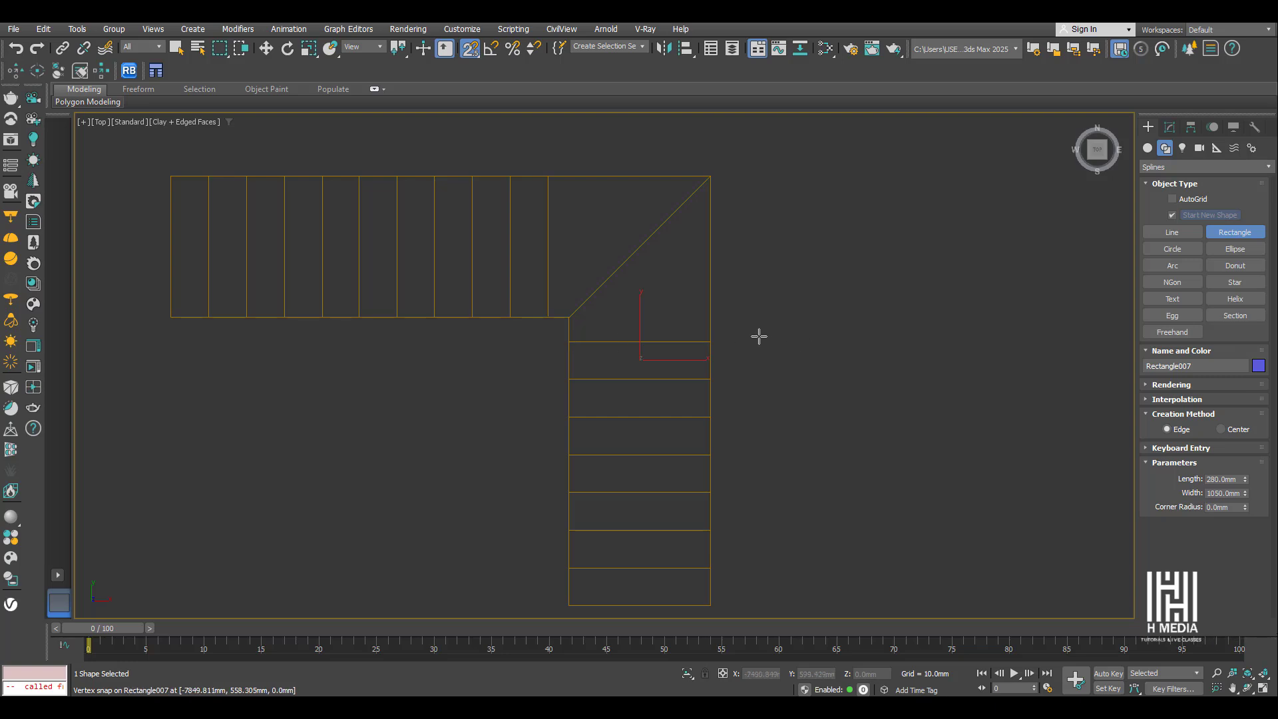
click(1161, 236)
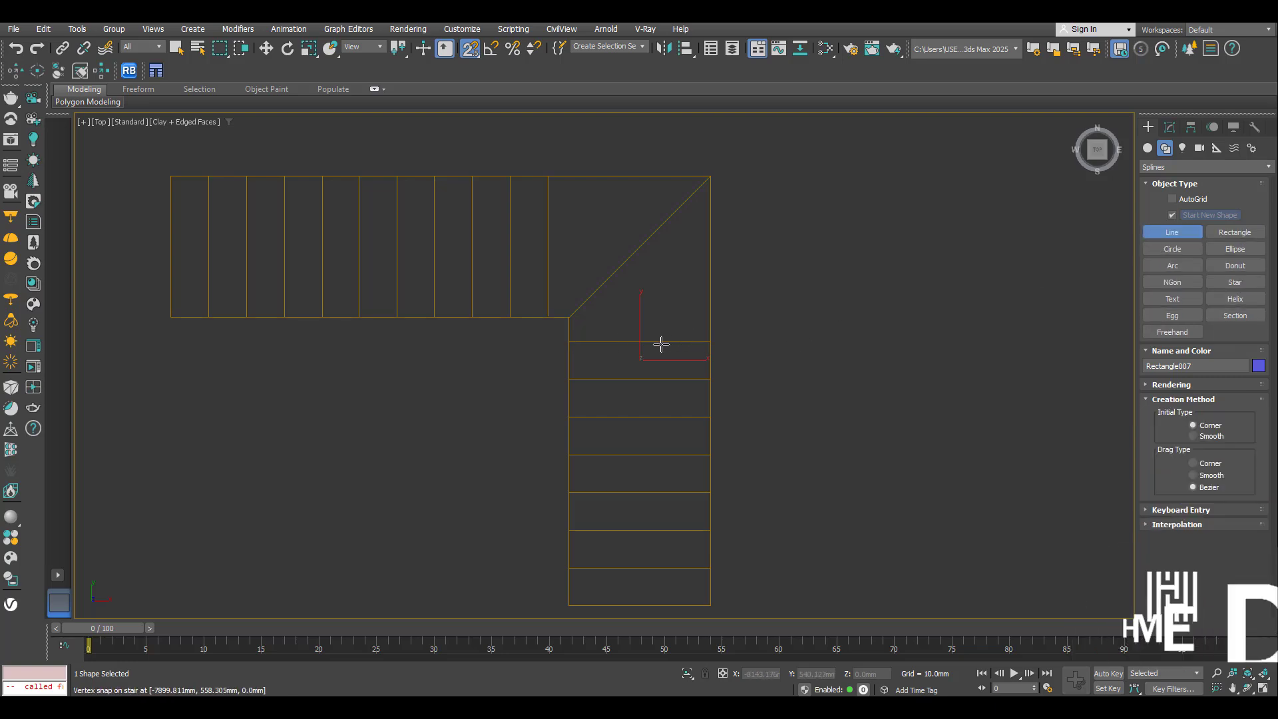
click(568, 316)
click(568, 342)
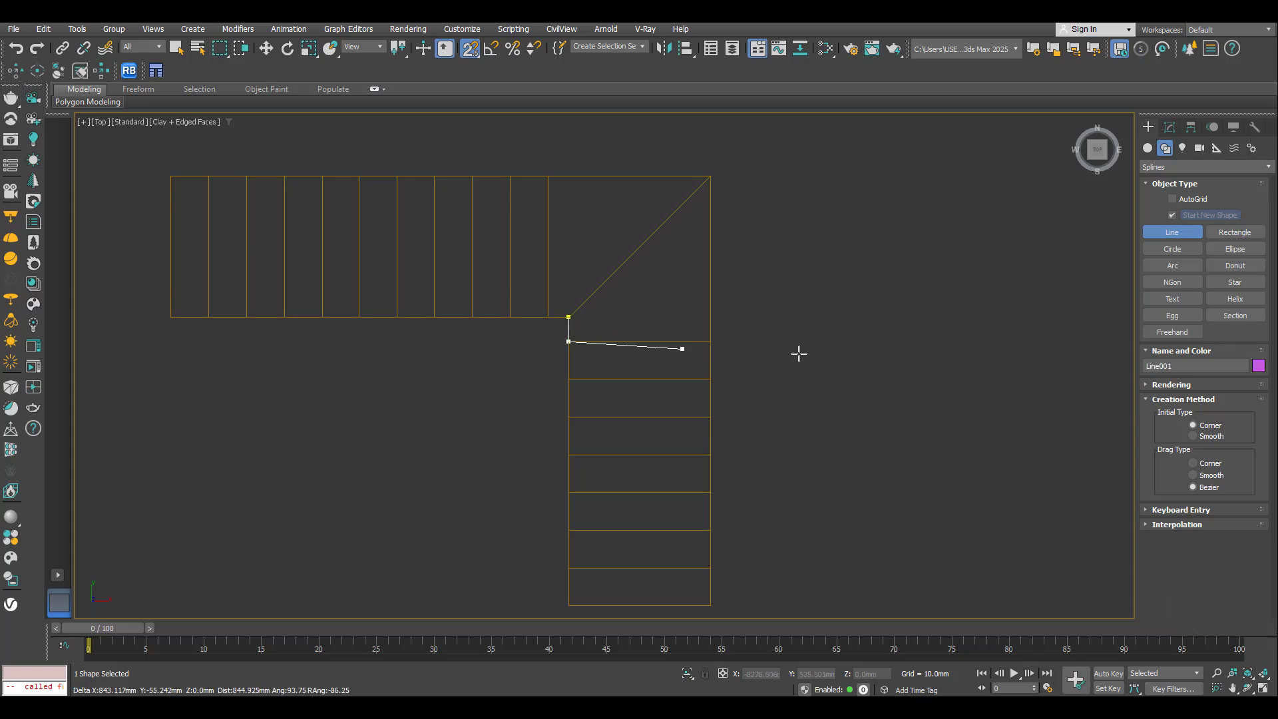
click(710, 341)
click(710, 177)
click(568, 317)
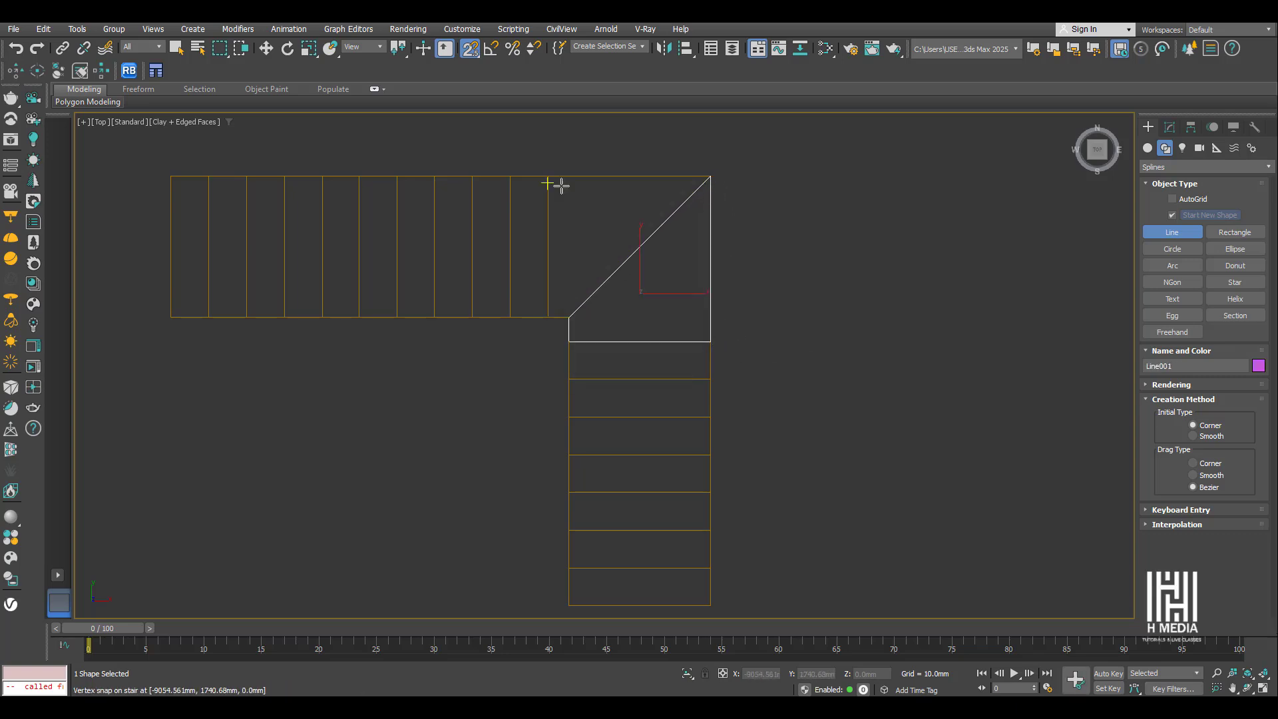
- Draw a closed spline around the corner tread above the diagonal, snapping to the plan's vertices
click(548, 176)
click(548, 316)
click(569, 317)
click(710, 177)
click(548, 177)
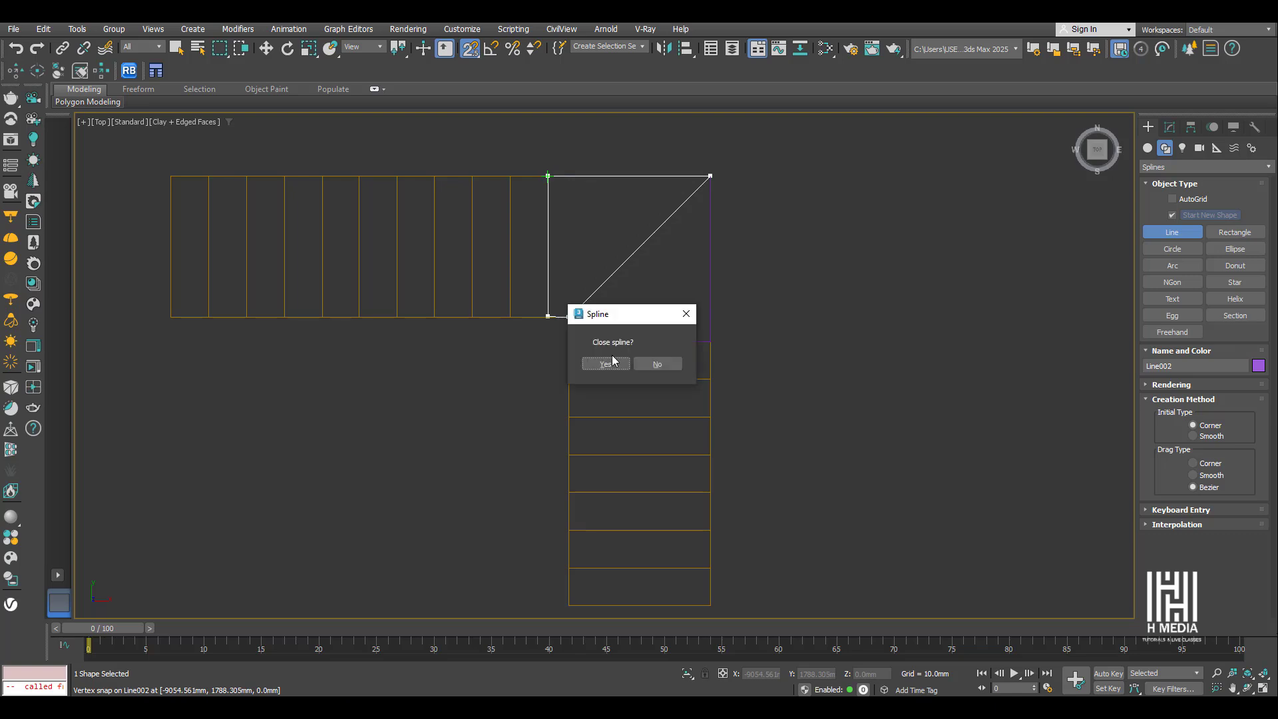
click(606, 363)
right_click(562, 315)
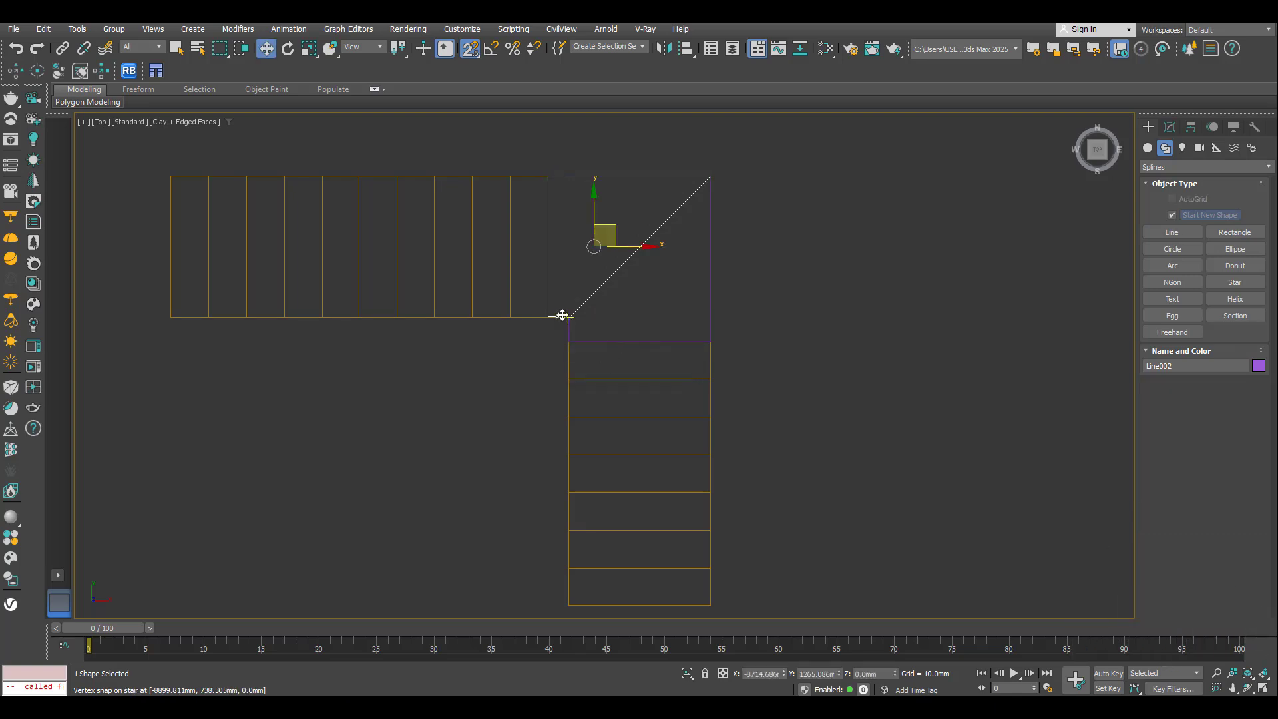
- Trace each rectangular tread of the upper flight with its own 281 mm wide rectangle, from the corner to the far end
key(r)
drag(512, 179, 548, 312)
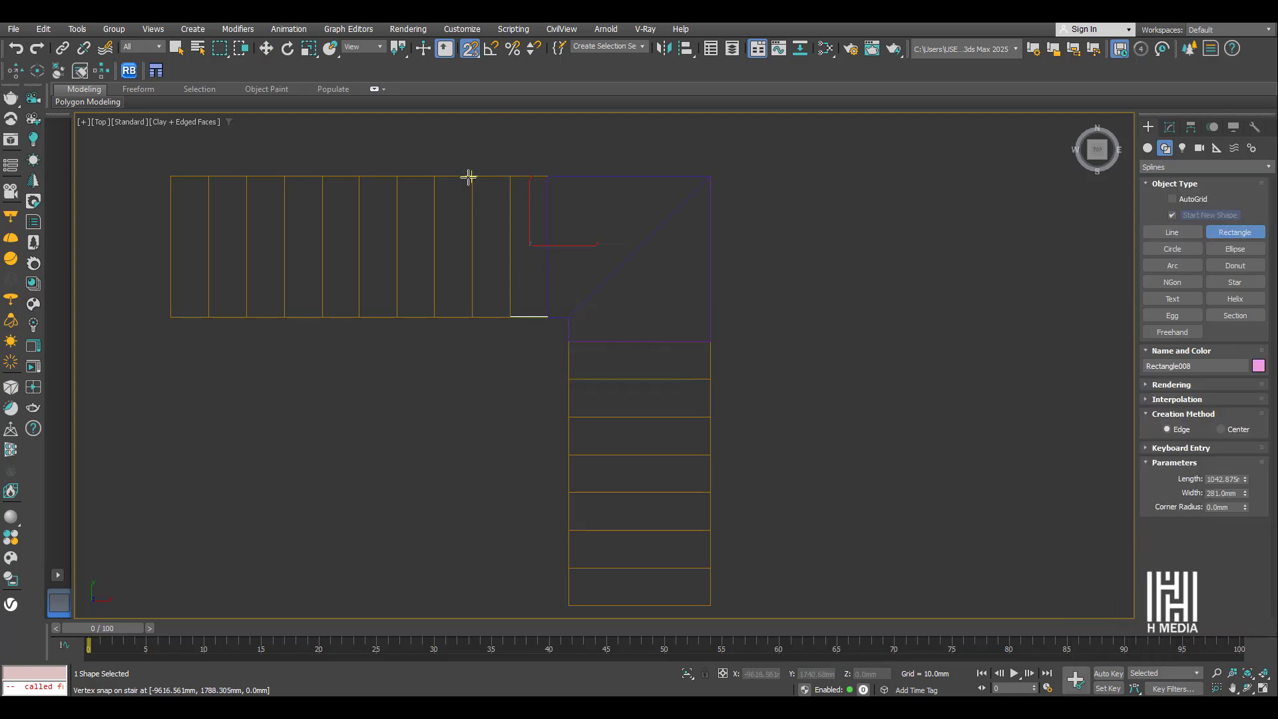
mouse_move(472, 177)
mouse_down()
mouse_move(511, 318)
mouse_move(440, 175)
mouse_move(472, 317)
mouse_up()
drag(397, 177, 435, 317)
drag(359, 176, 397, 317)
mouse_move(322, 176)
mouse_down()
mouse_move(362, 286)
mouse_move(359, 317)
mouse_move(322, 317)
mouse_up()
mouse_move(247, 177)
mouse_down()
mouse_move(271, 225)
mouse_move(285, 316)
mouse_move(249, 317)
mouse_up()
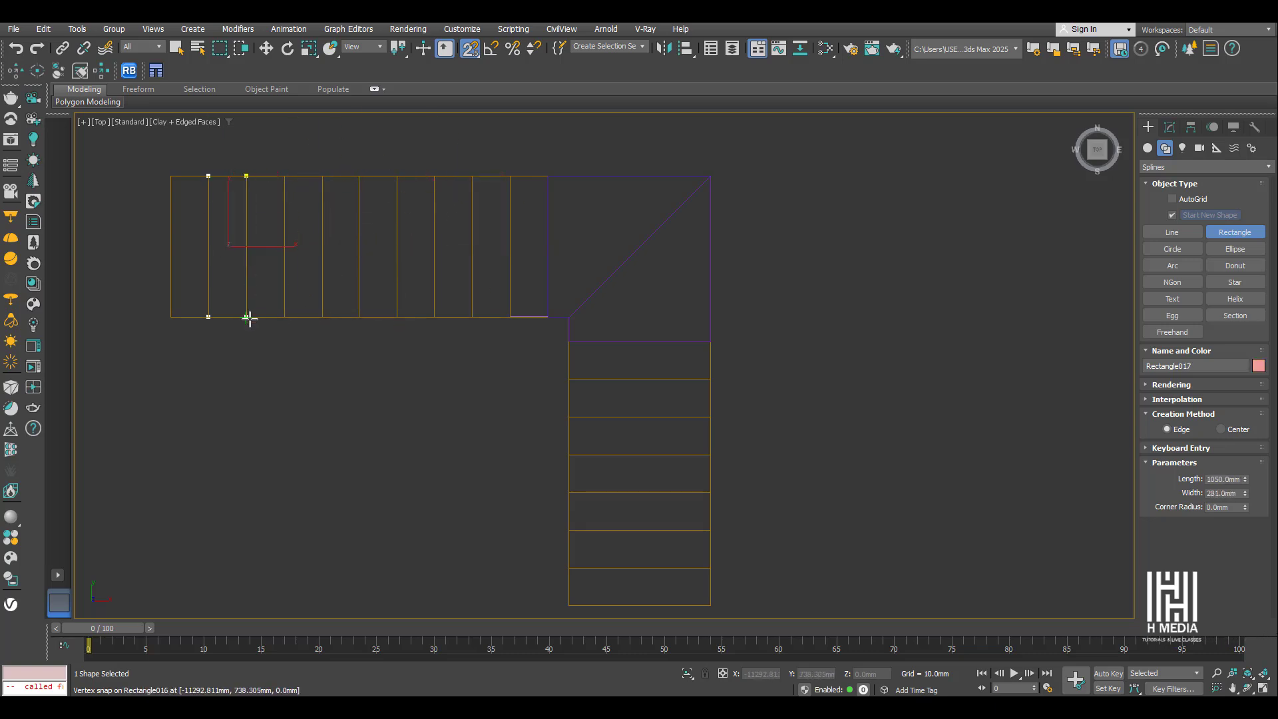
mouse_move(171, 176)
mouse_down()
mouse_move(208, 248)
mouse_move(209, 317)
mouse_up()
right_click(496, 332)
- Switch the viewport to wireframe and hide the original stair plan shape
click(523, 378)
key(F3)
scroll(779, 289, down, 2)
middle_drag(780, 289, 802, 321)
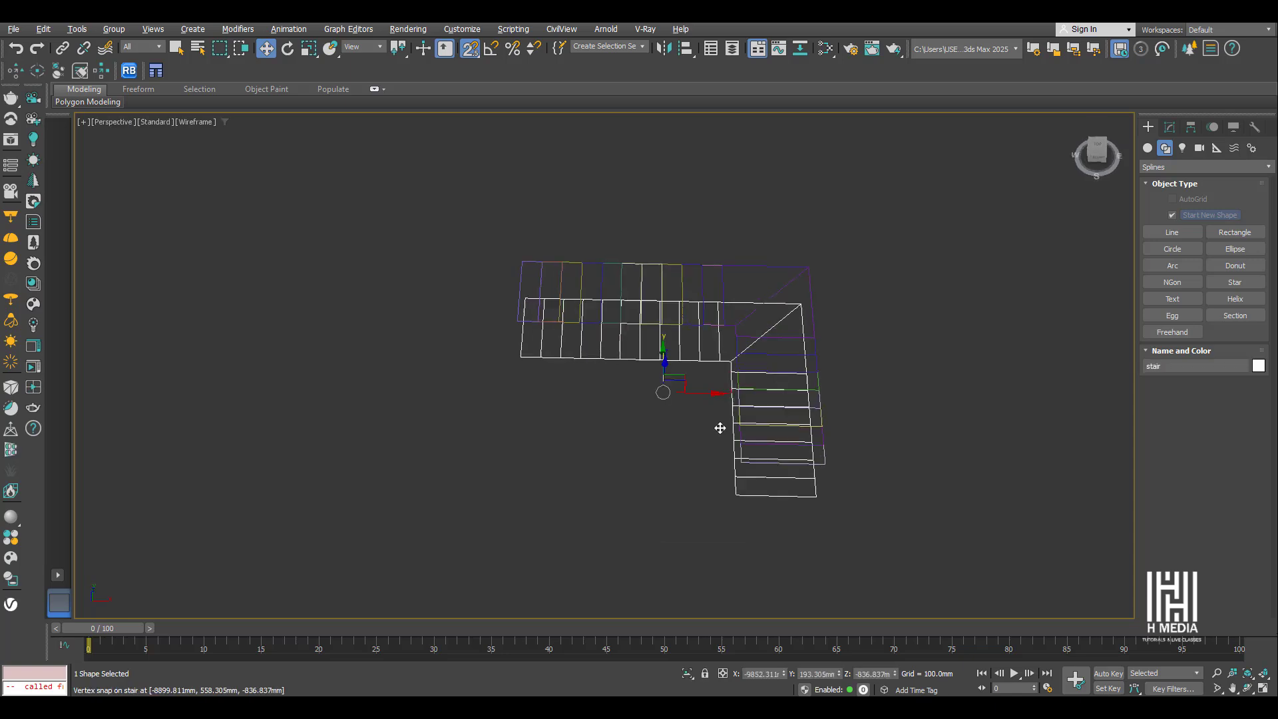
alt+middle_drag(719, 427, 757, 334)
middle_drag(758, 334, 688, 375)
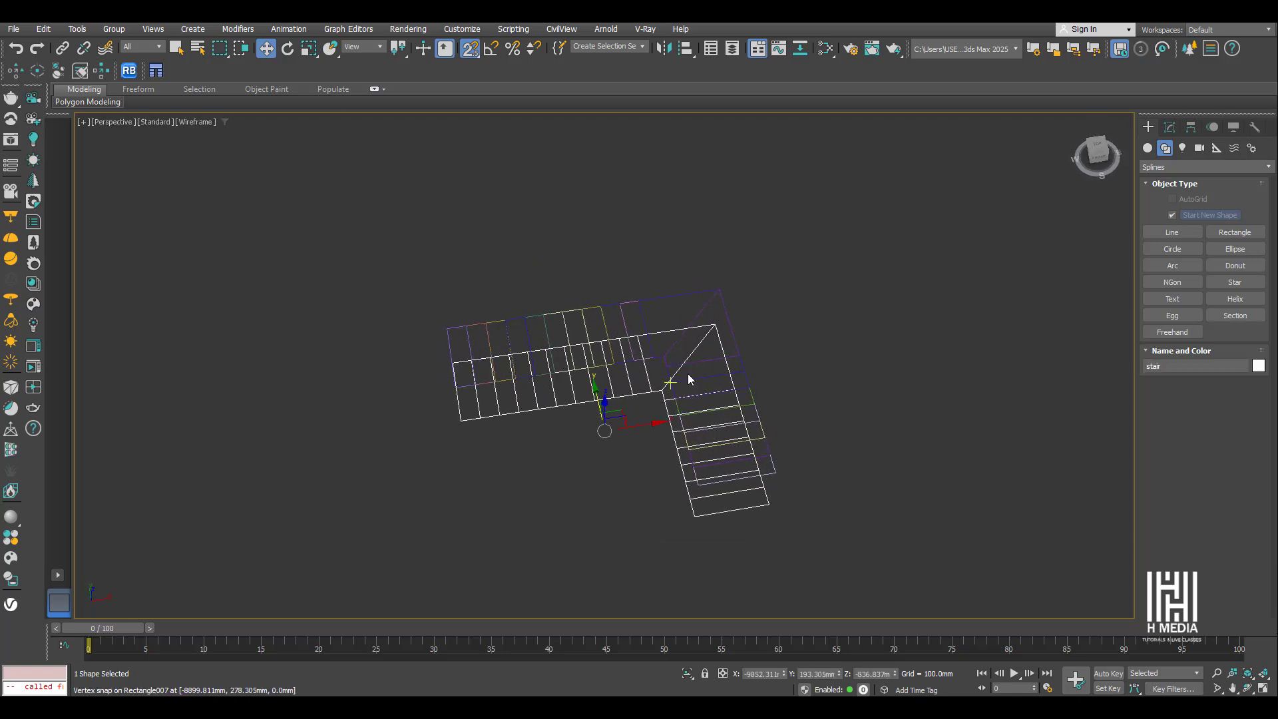
right_click(633, 385)
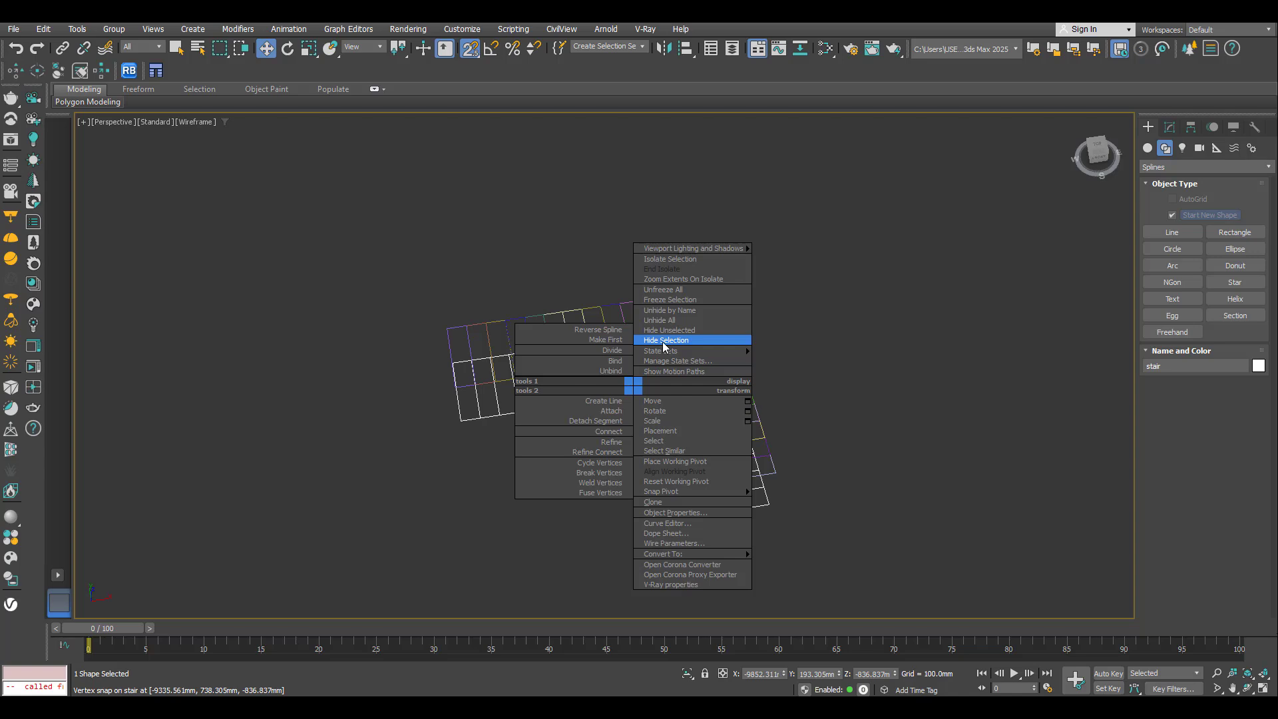
click(664, 341)
- Select all the traced step shapes in the Top view and open the Artakan Create Stairs tool beside them
key(t)
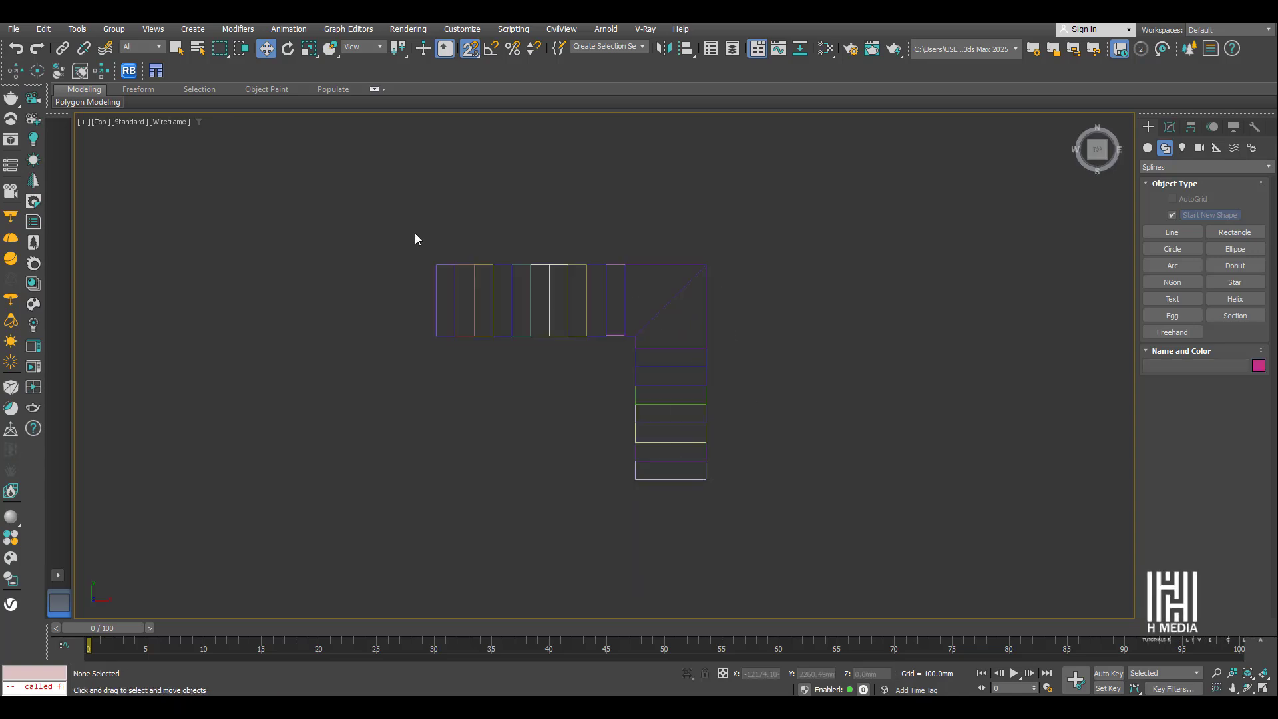
drag(413, 223, 734, 496)
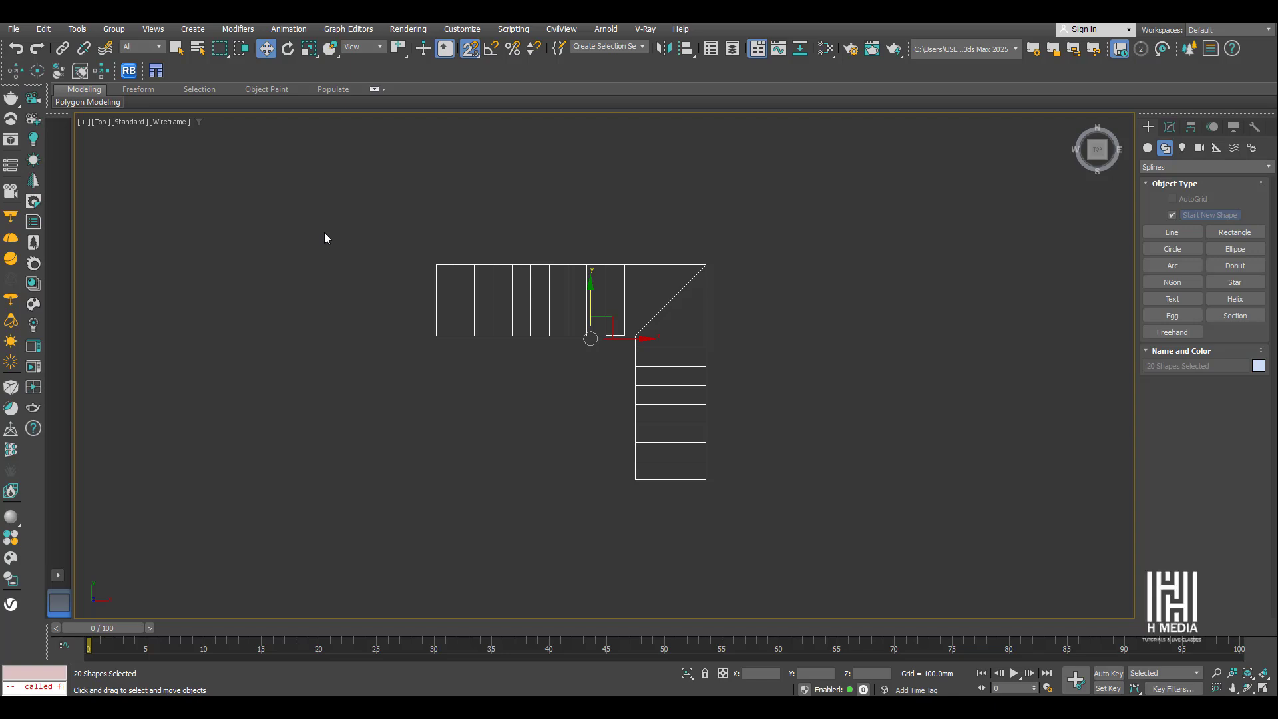
click(157, 71)
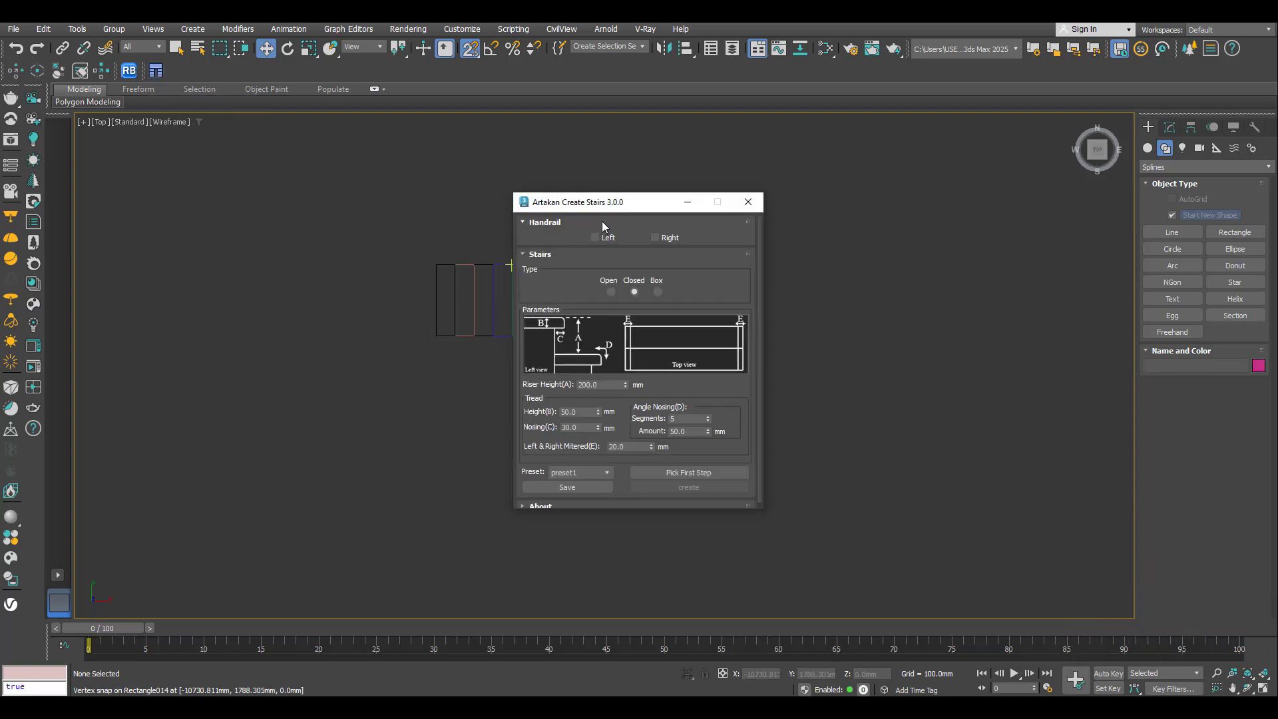
drag(606, 202, 256, 207)
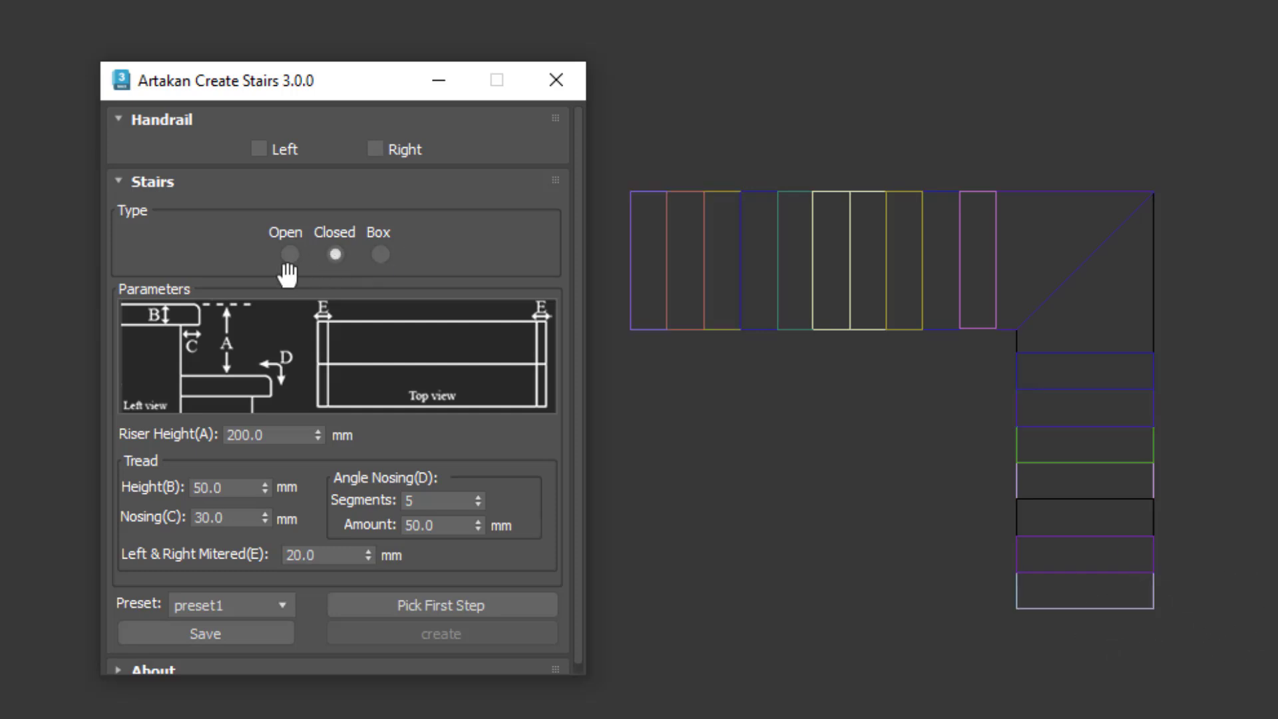
- Go through the riser and tread parameters and set the riser height to 170 mm
drag(184, 276, 197, 215)
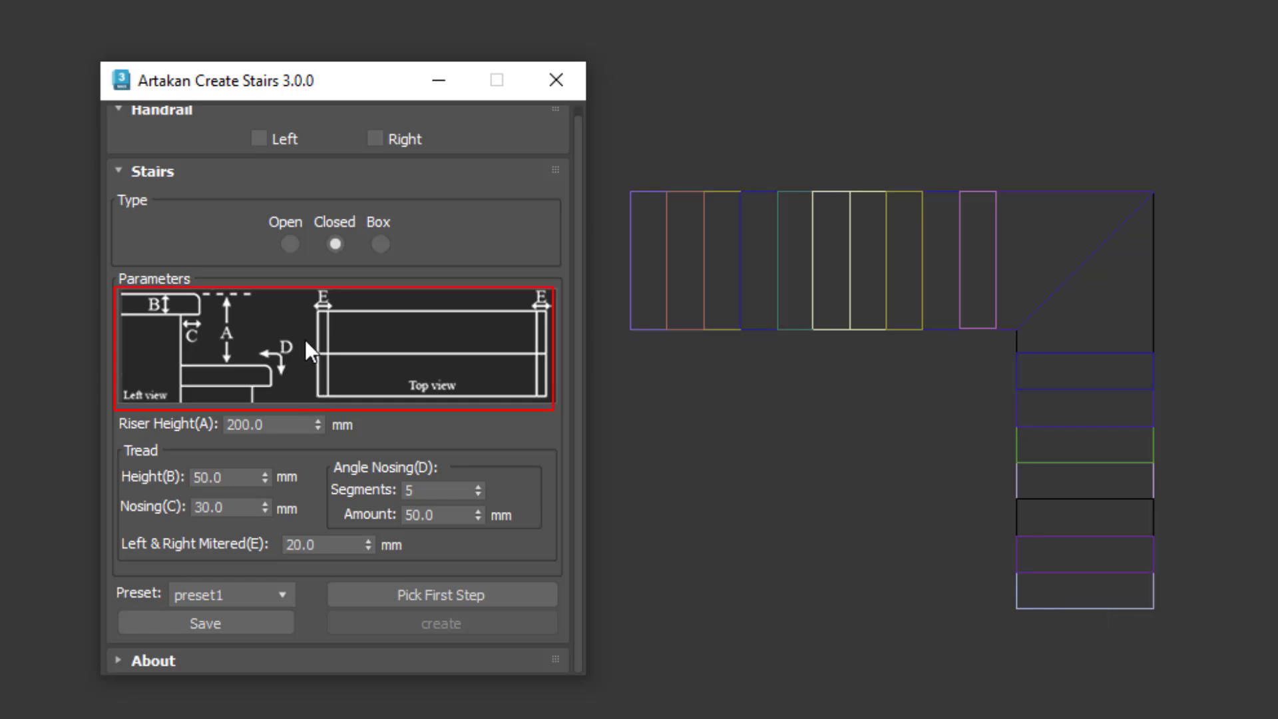
click(226, 361)
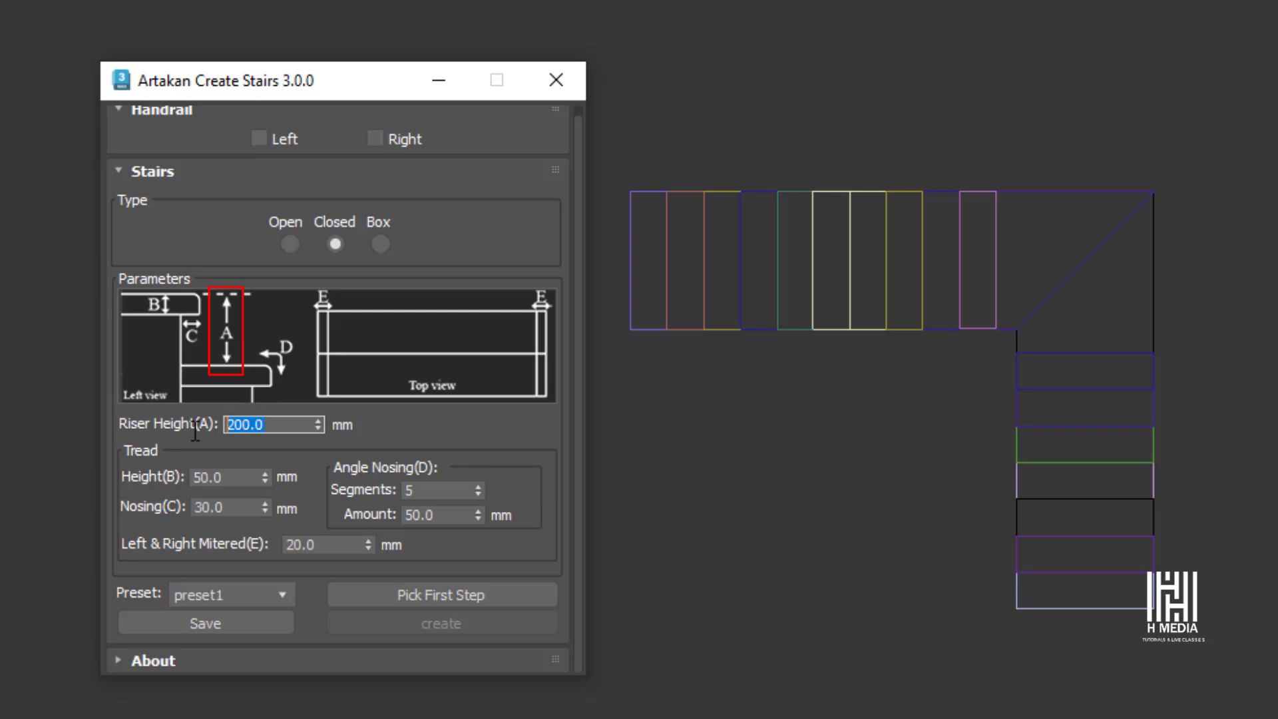
key(Tab)
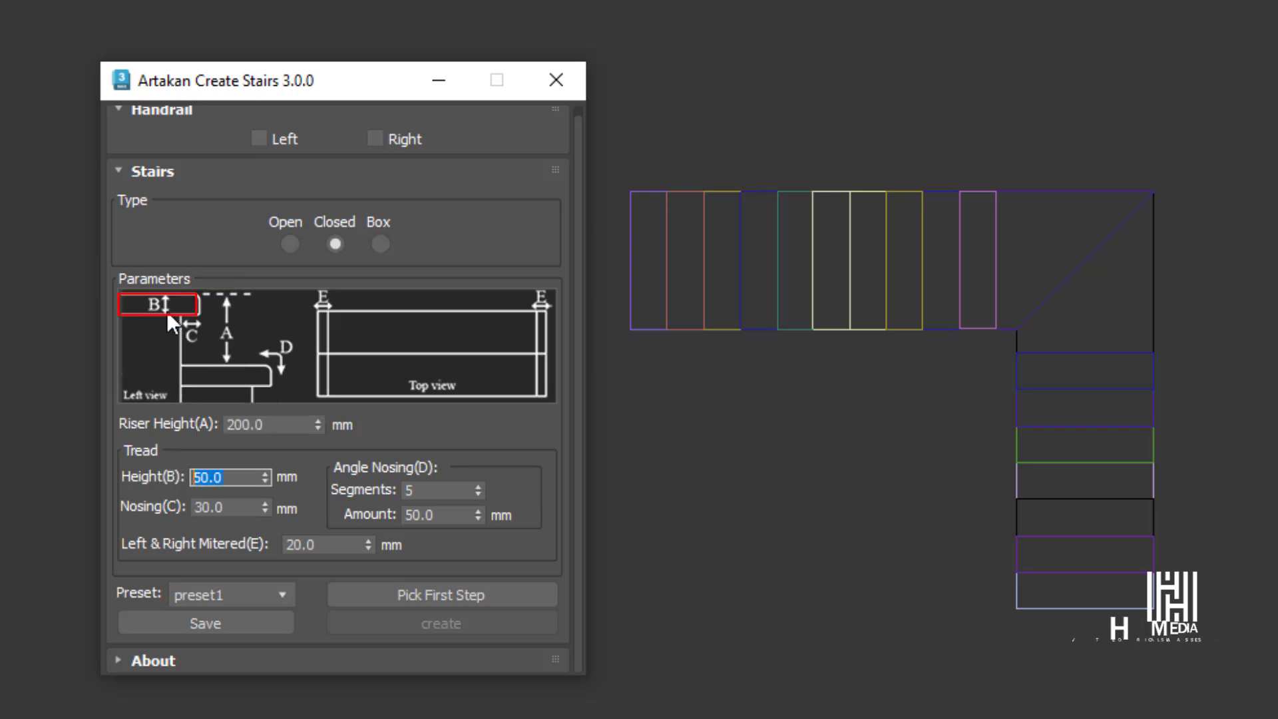
drag(245, 508, 181, 504)
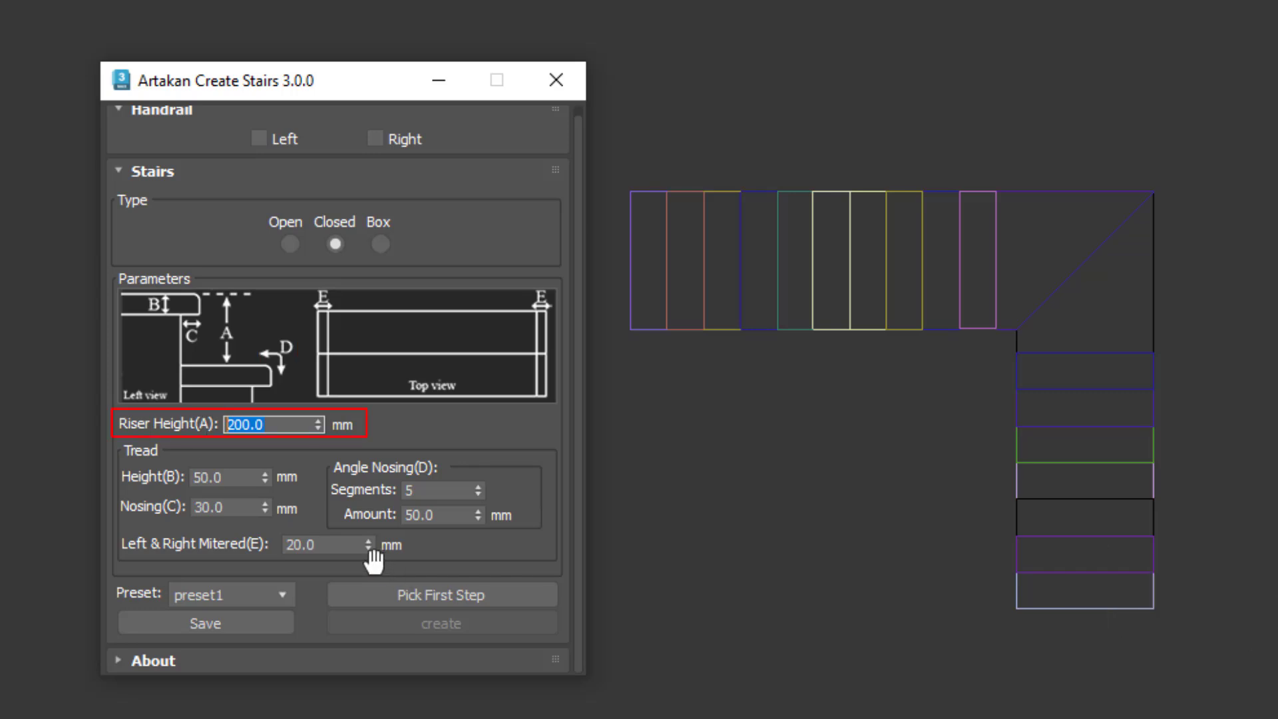
text(170)
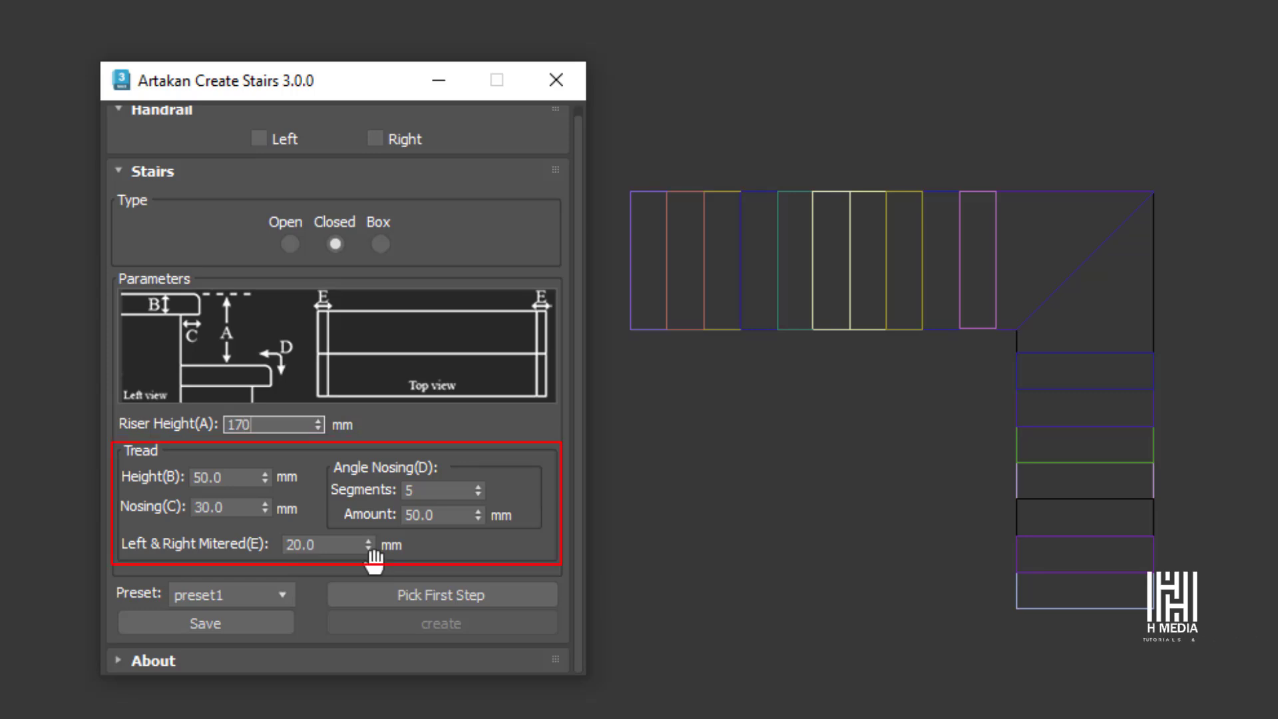
key(Tab)
key(Tab)
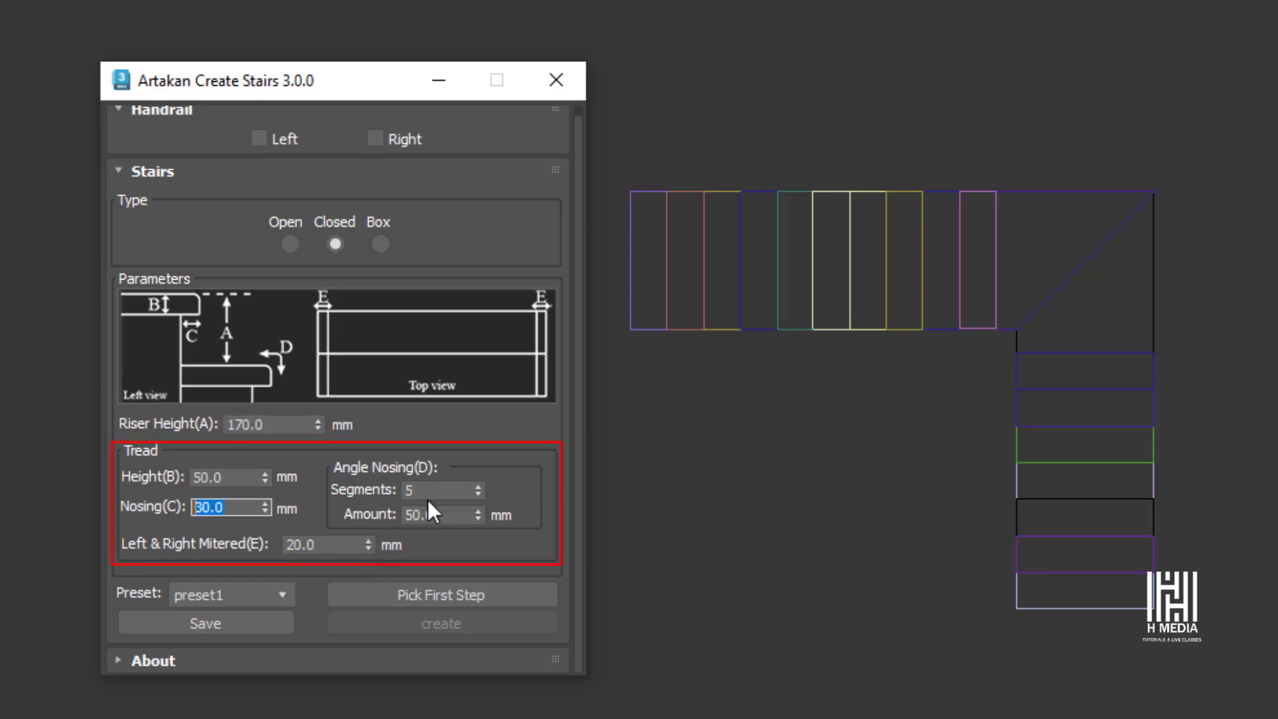
drag(435, 515, 375, 521)
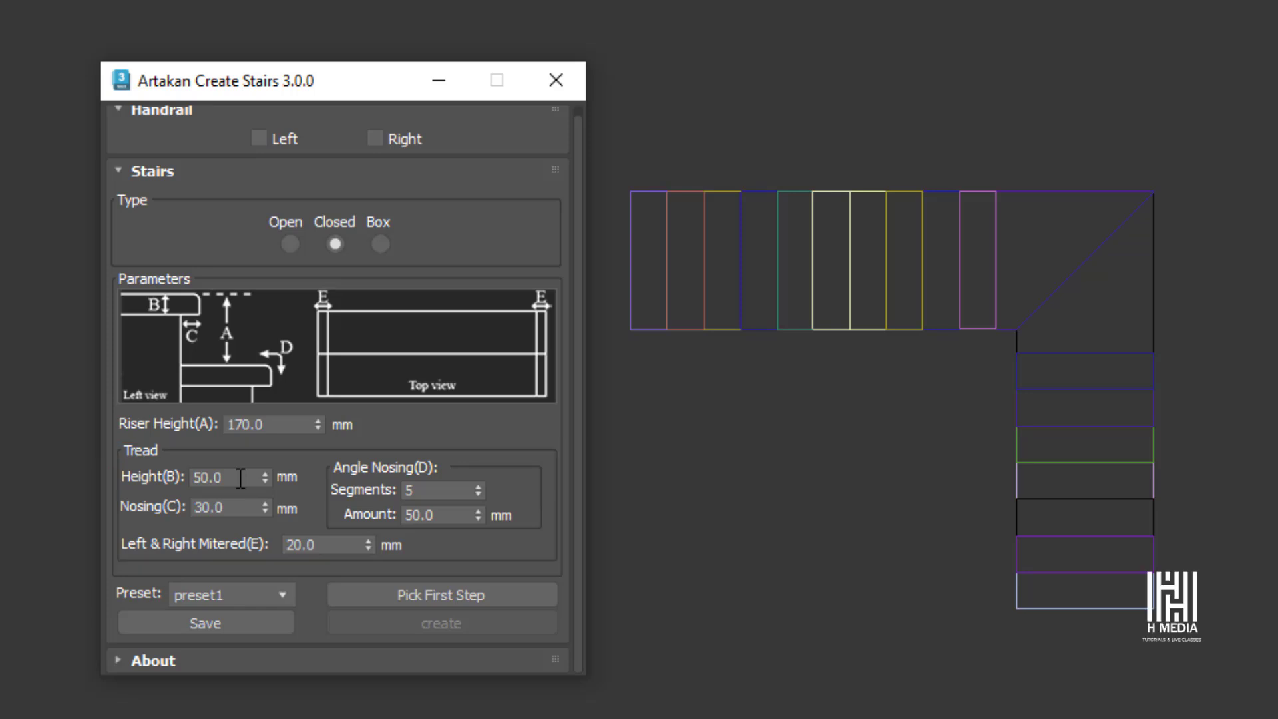
- Pick the lowest tread of the lower flight as the first step and create the closed-type stairs
click(478, 598)
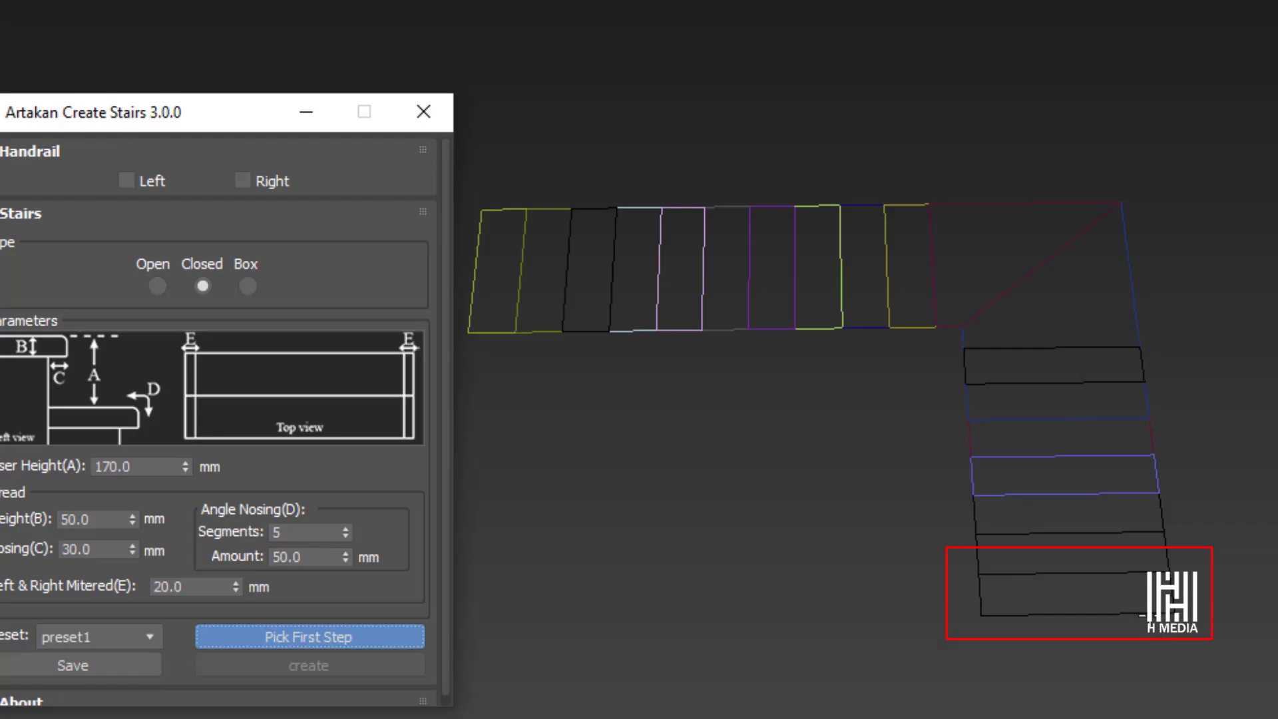
click(1168, 613)
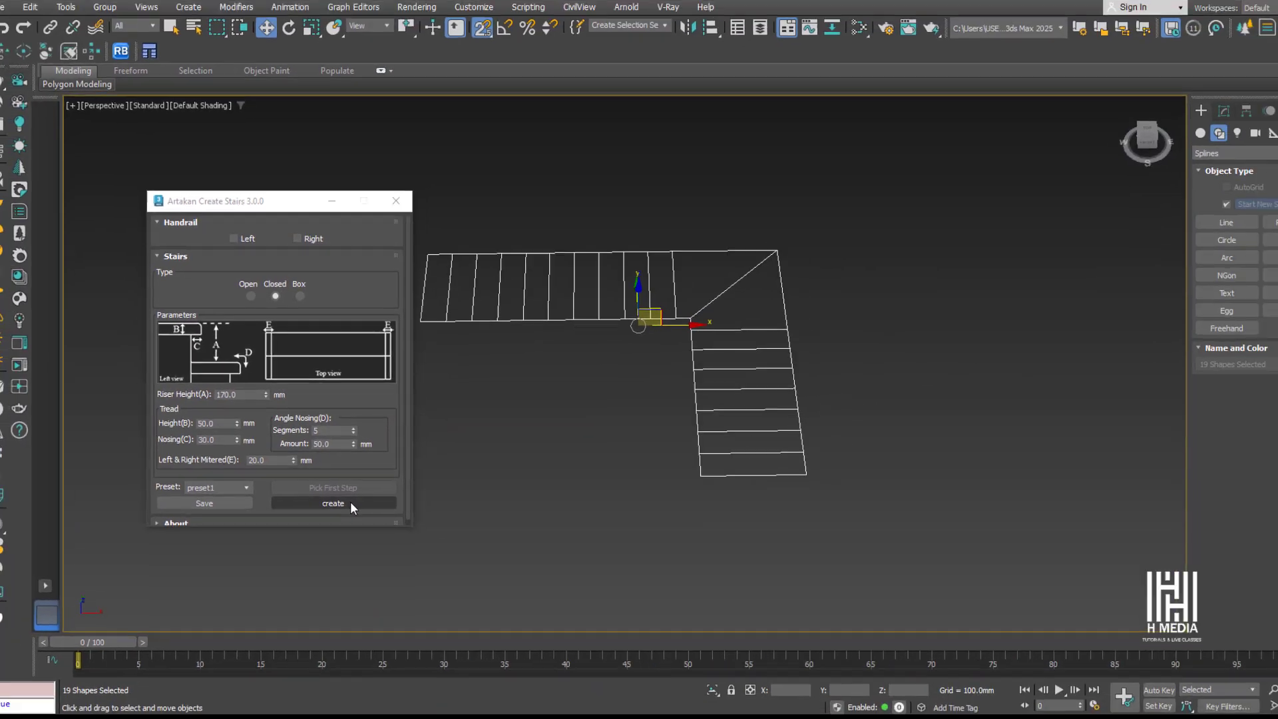
click(346, 501)
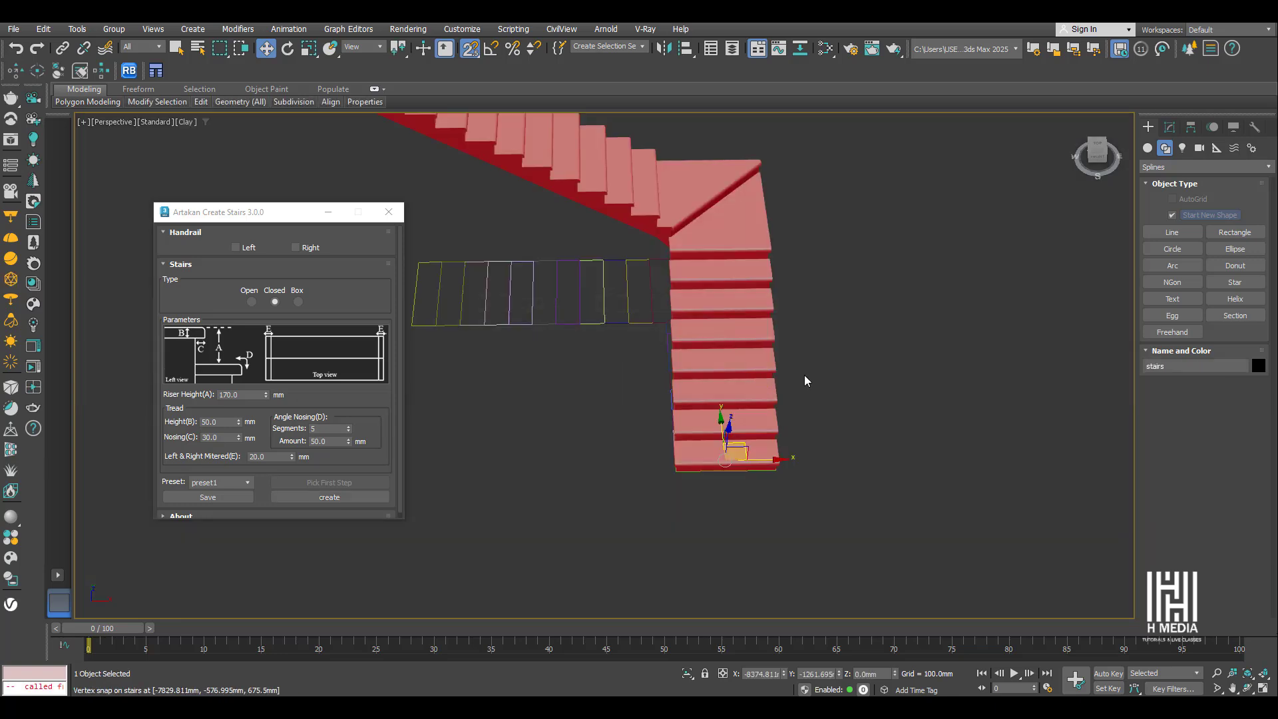
- Inspect the closed stairs from several sides and by element, and delete the whole stairs object
mouse_move(805, 379)
alt+middle_down()
mouse_move(765, 356)
mouse_move(782, 371)
mouse_move(767, 366)
mouse_move(799, 331)
mouse_move(721, 339)
mouse_move(707, 371)
mouse_move(787, 385)
alt+middle_up()
scroll(766, 350, down, 3)
scroll(798, 330, up, 3)
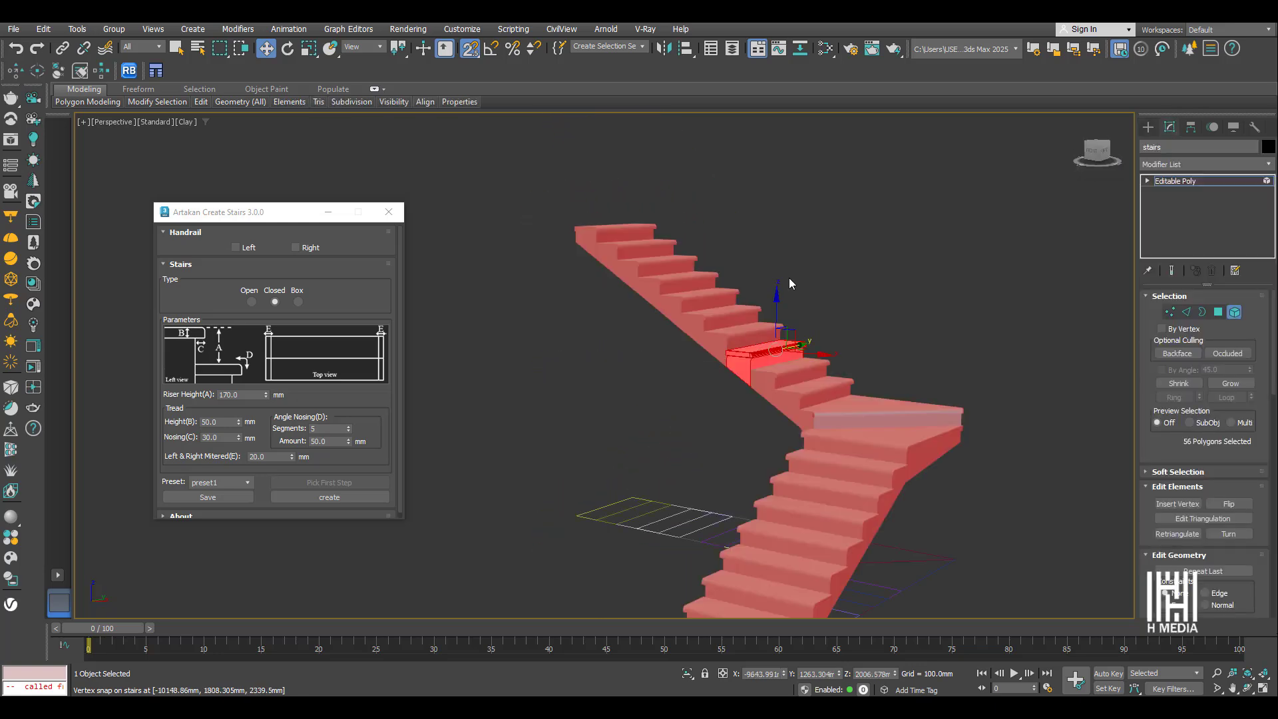
middle_drag(780, 368, 1063, 353)
click(1171, 314)
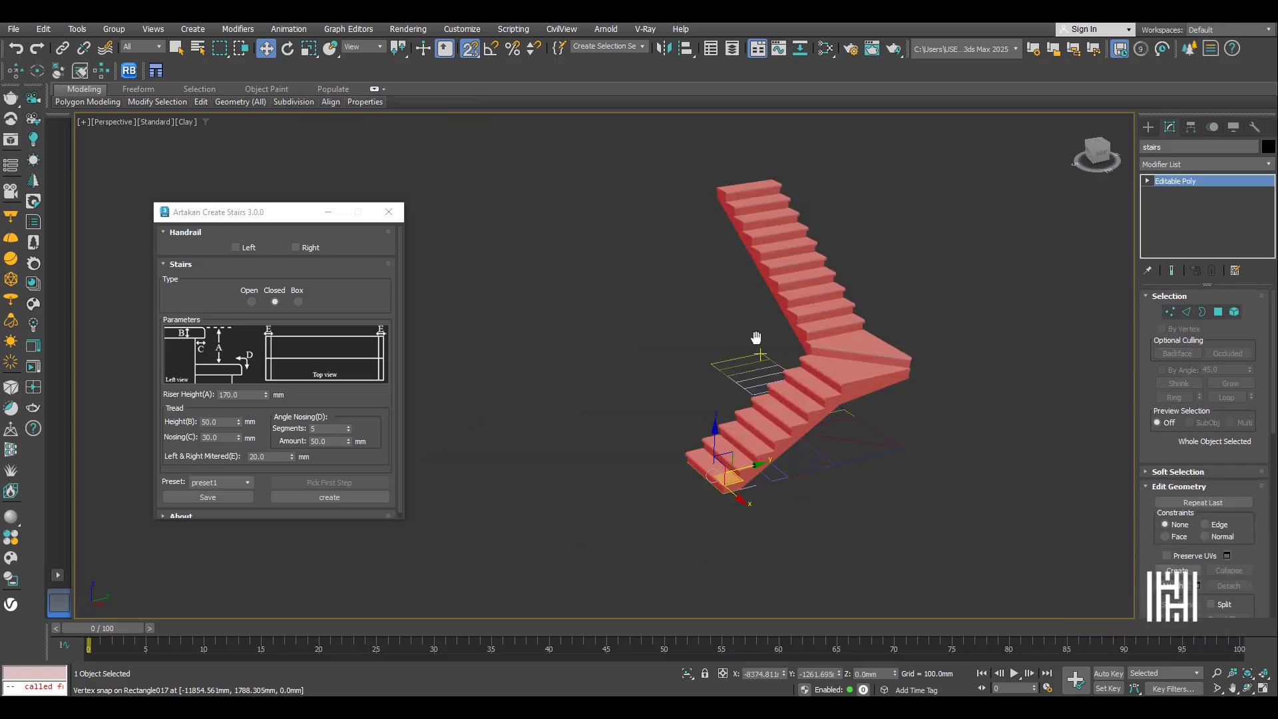
alt+middle_drag(756, 338, 839, 357)
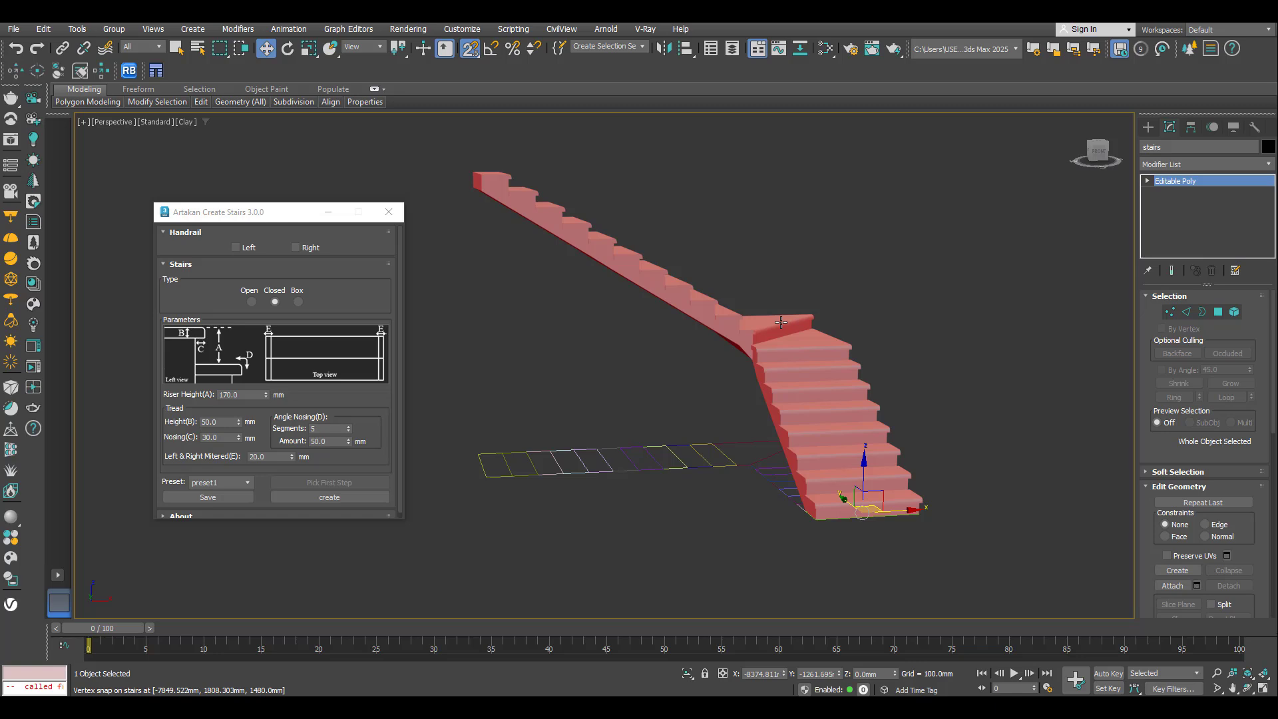
key(Delete)
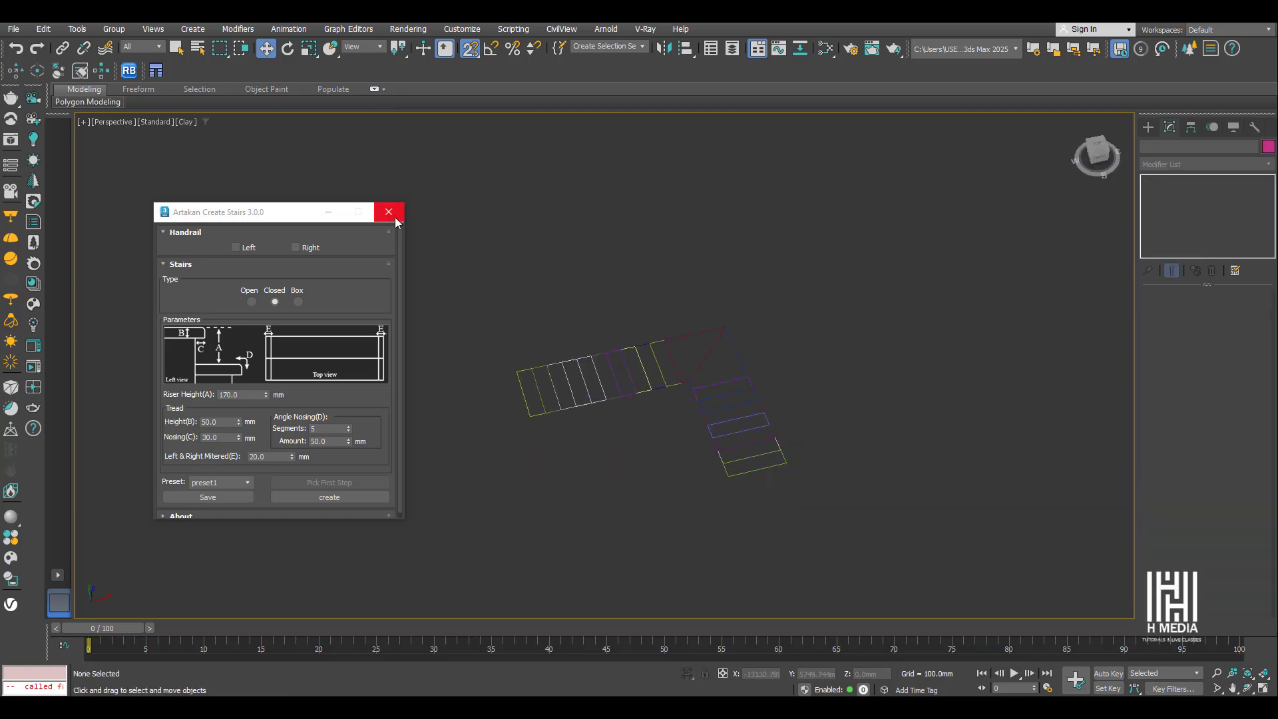
- Close the stairs tool, reselect all the step shapes and reopen Artakan Create Stairs beside the plan
click(394, 217)
alt+middle_drag(557, 301, 556, 336)
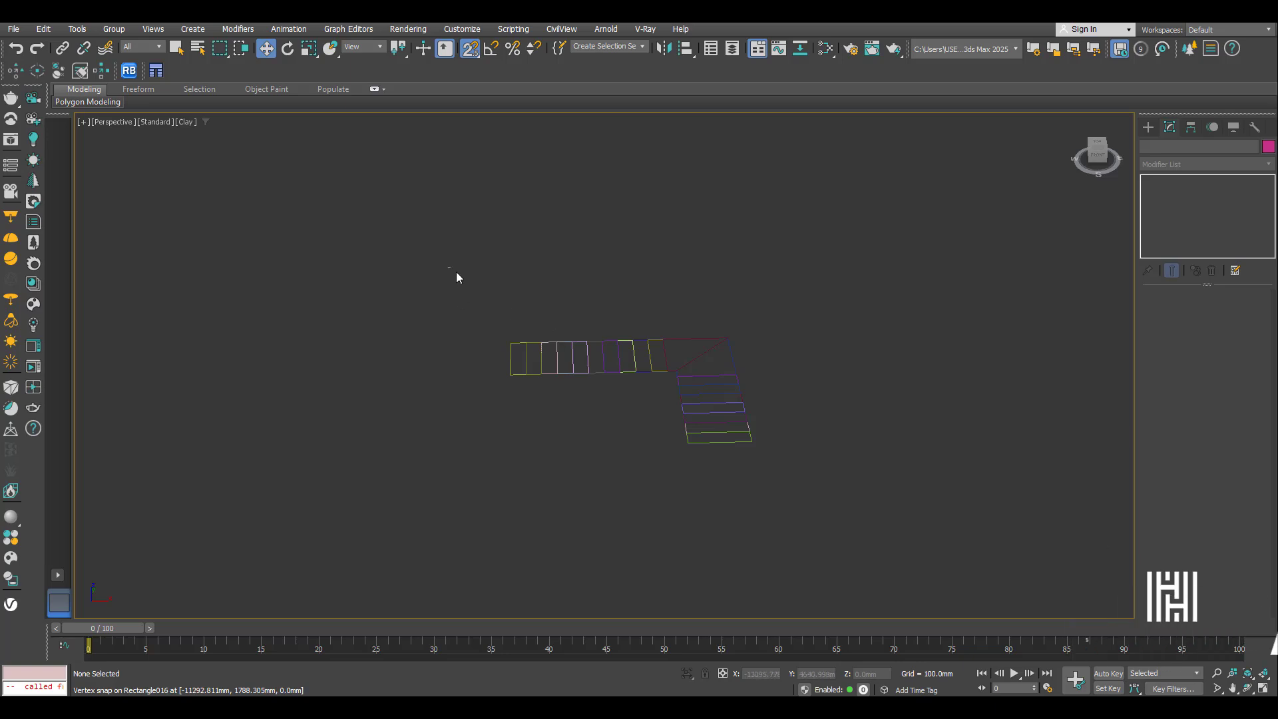
drag(447, 267, 543, 325)
drag(787, 461, 787, 470)
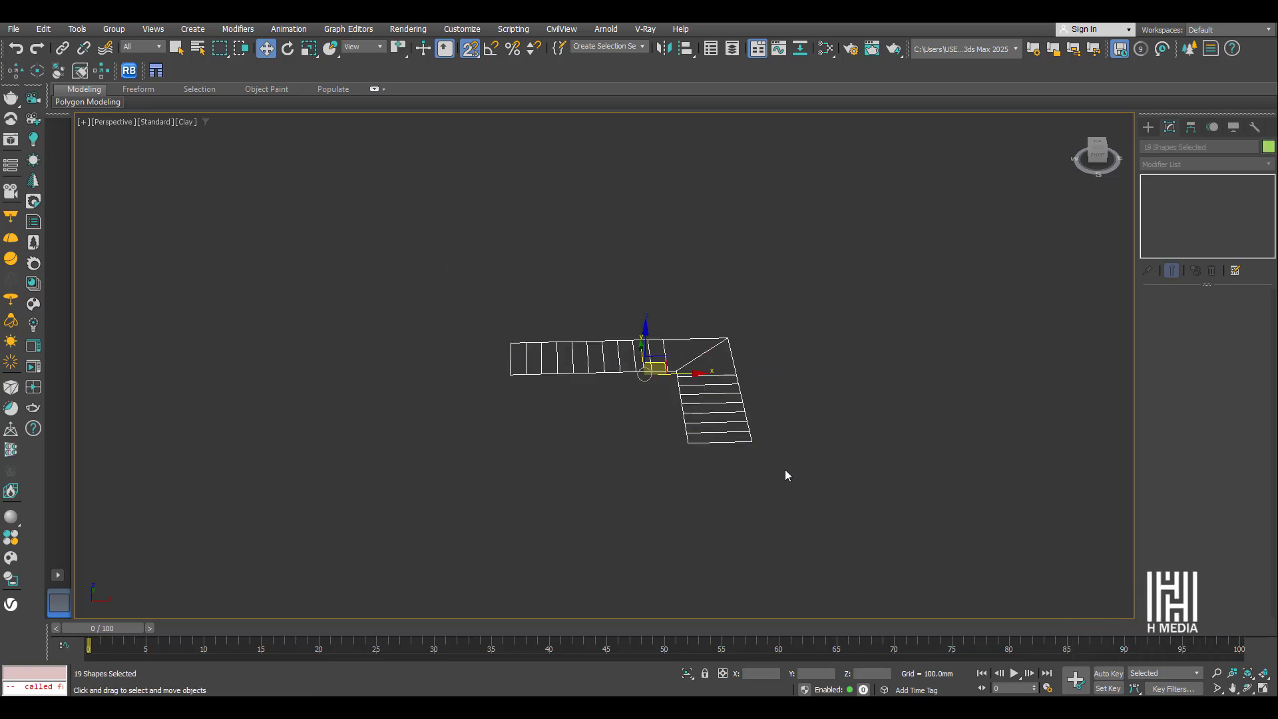
click(162, 72)
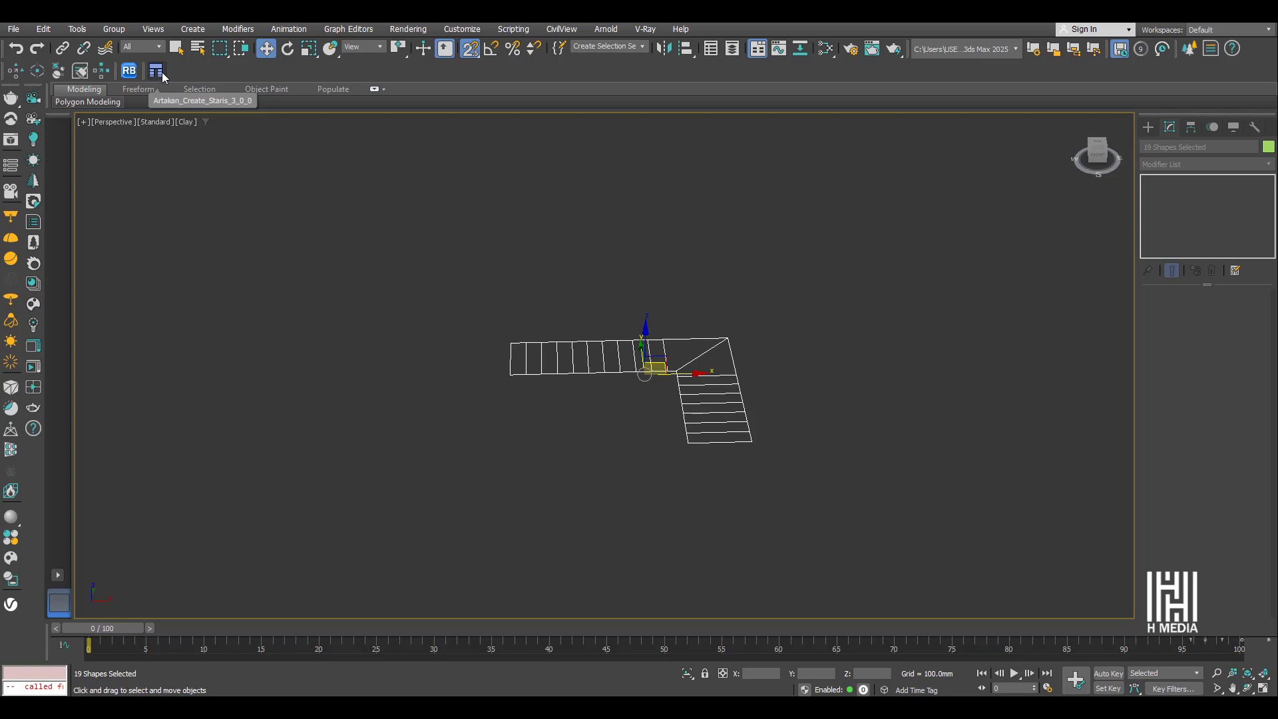
drag(598, 203, 254, 214)
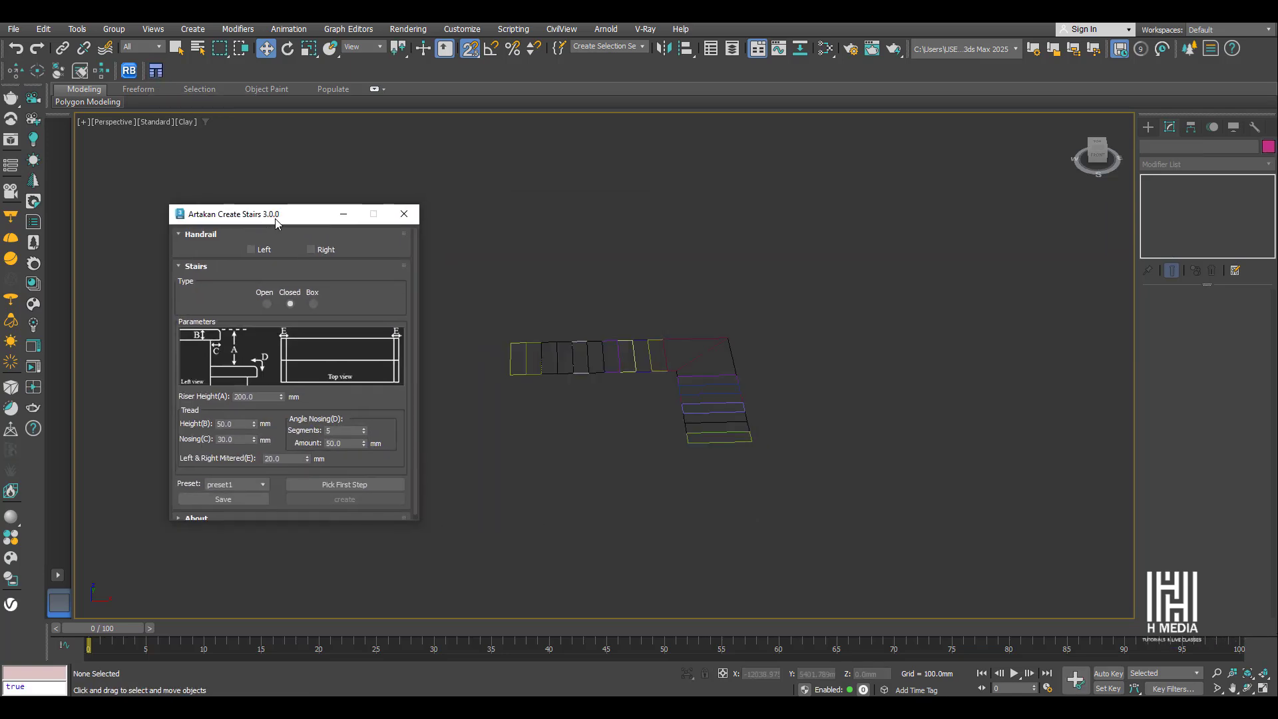
- Choose the Open stair type and set the riser height to 170 mm
alt+middle_drag(713, 327, 696, 378)
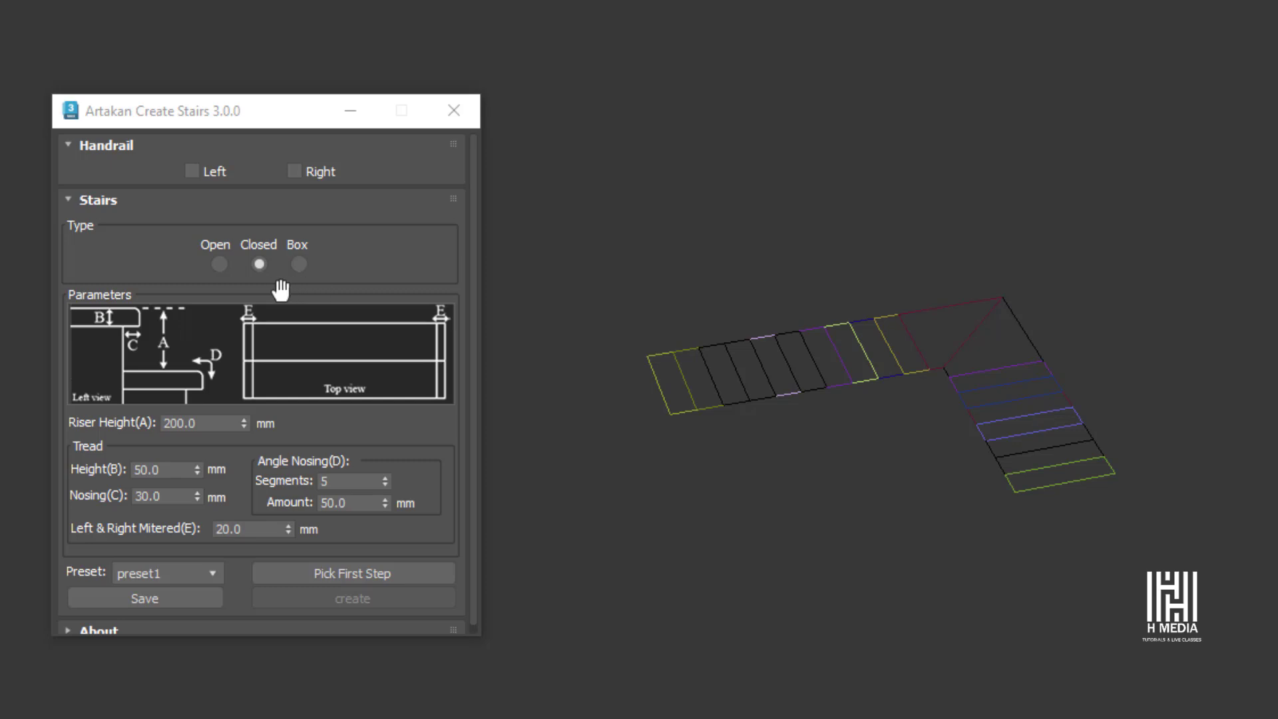
click(237, 266)
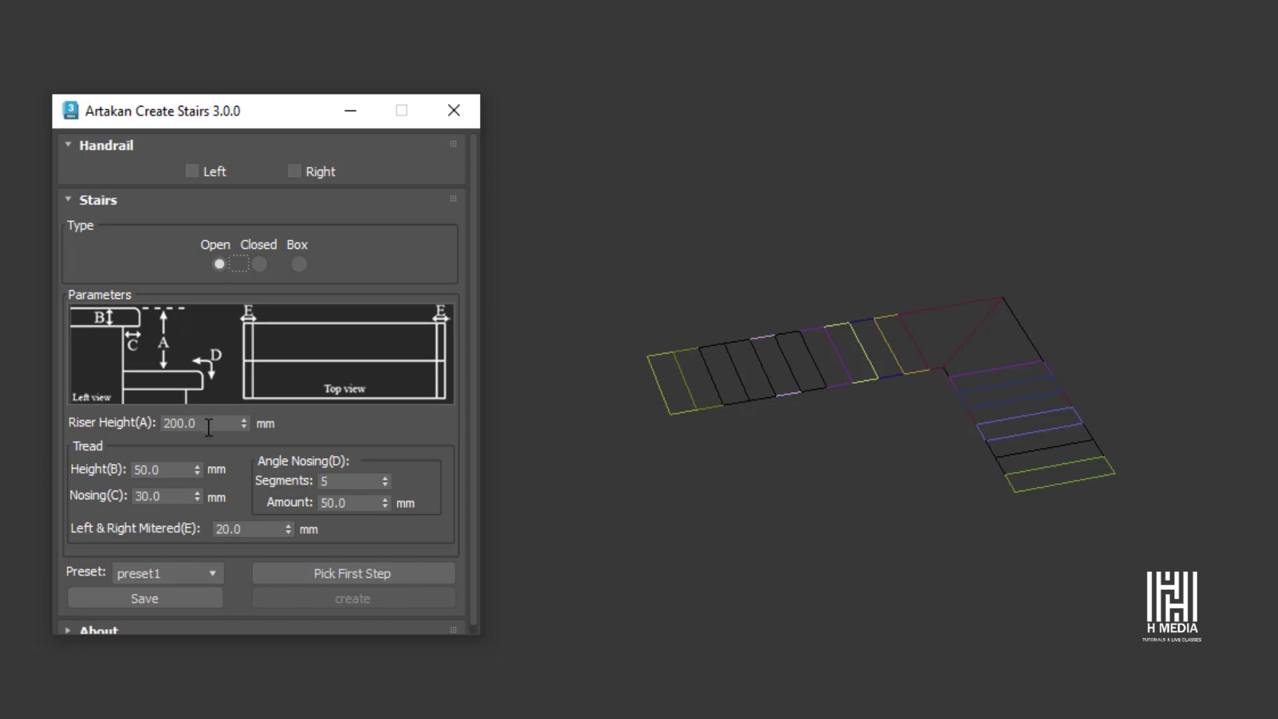
drag(208, 424, 135, 429)
text(170)
key(Return)
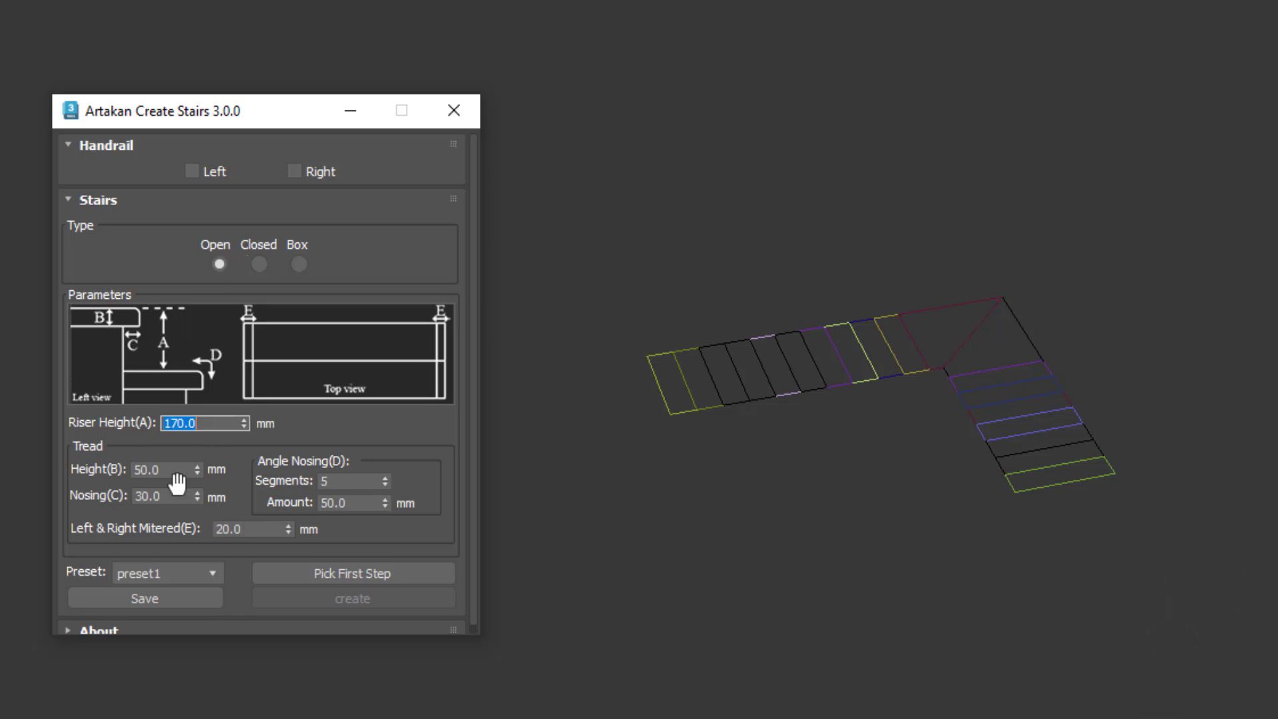
- Set the open stairs' tread height to 30 mm and the angle nosing amount to 30 mm
drag(177, 474, 133, 470)
text(30)
key(Return)
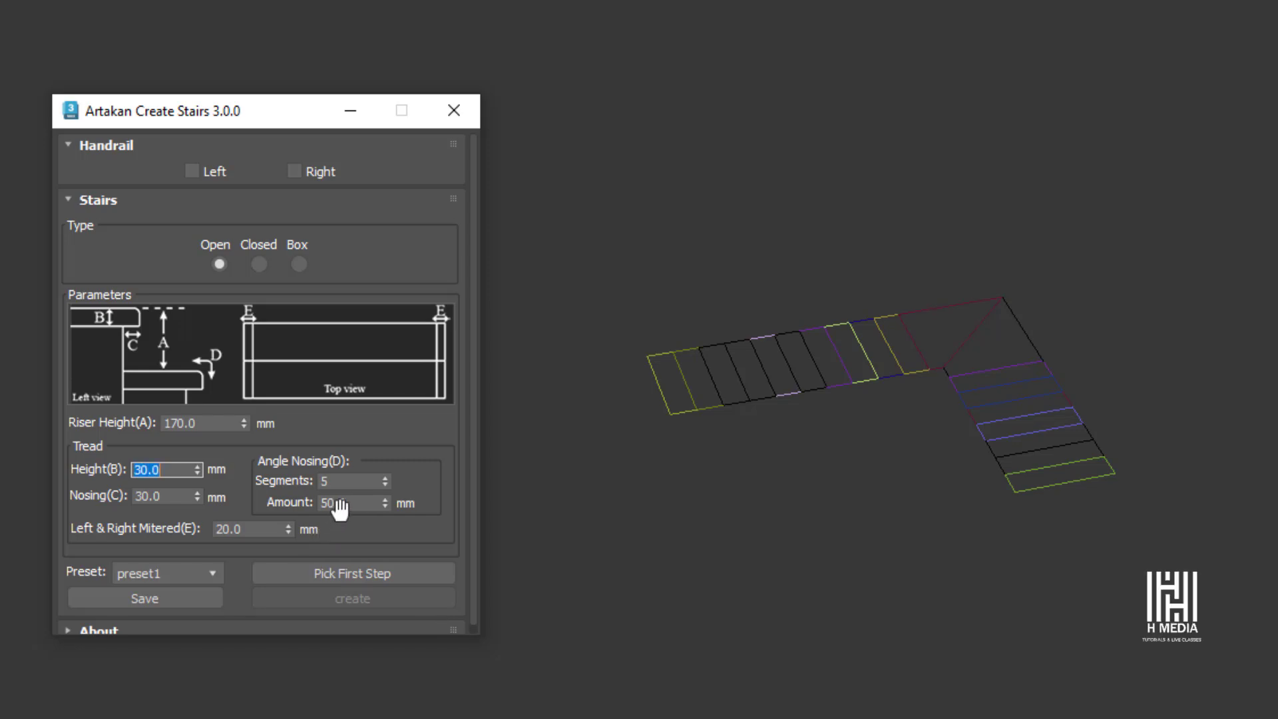
drag(366, 503, 309, 503)
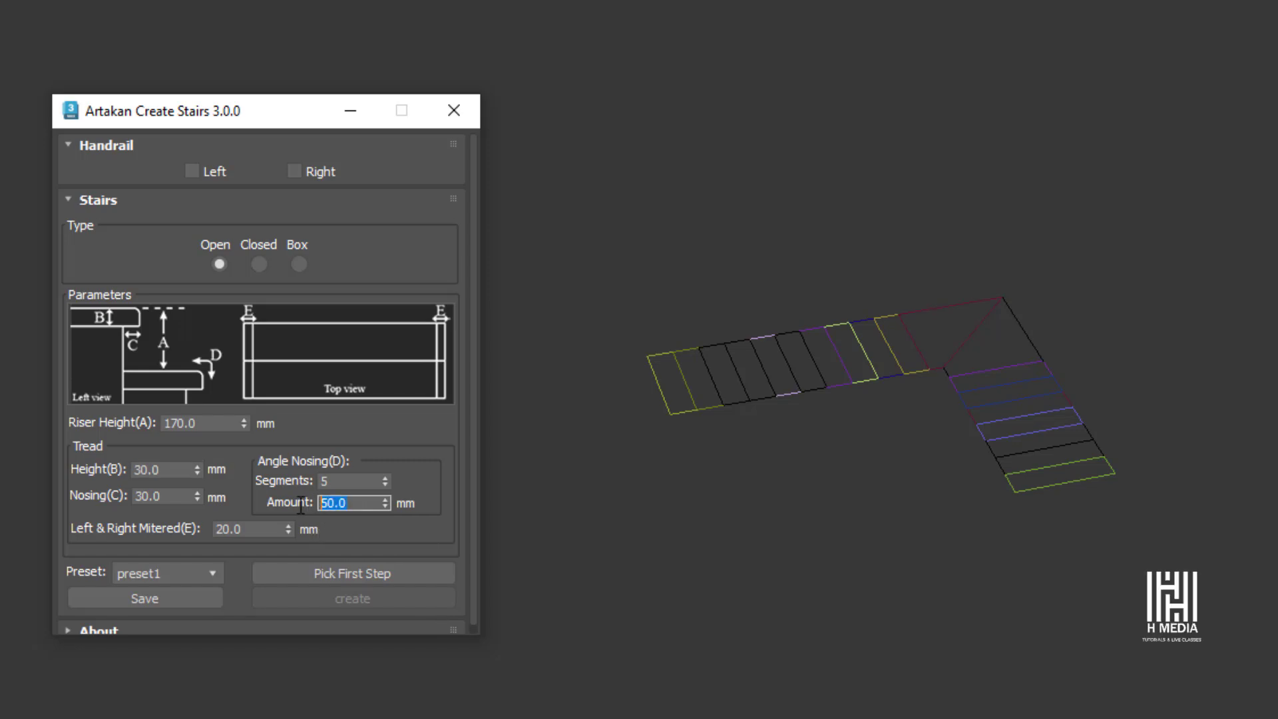
text(30)
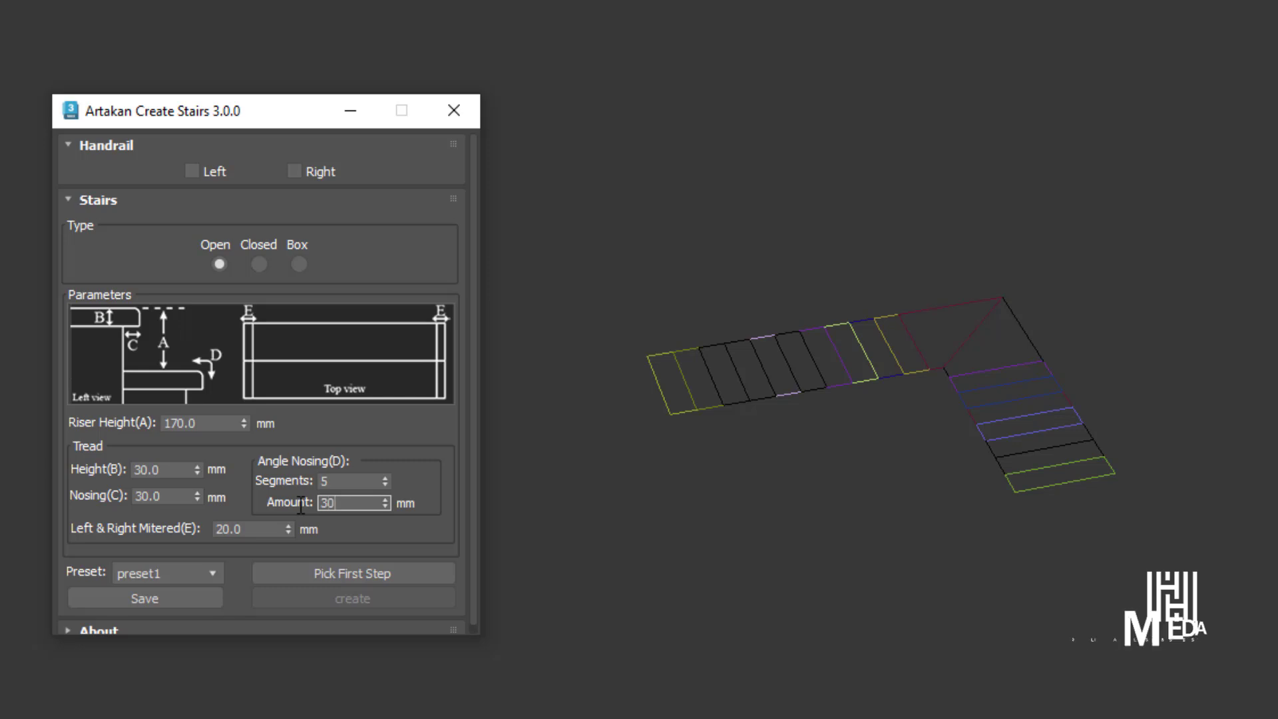
key(Return)
- Pick the lowest tread as the first step and create the open-type stairs
click(356, 573)
scroll(1094, 496, up, 3)
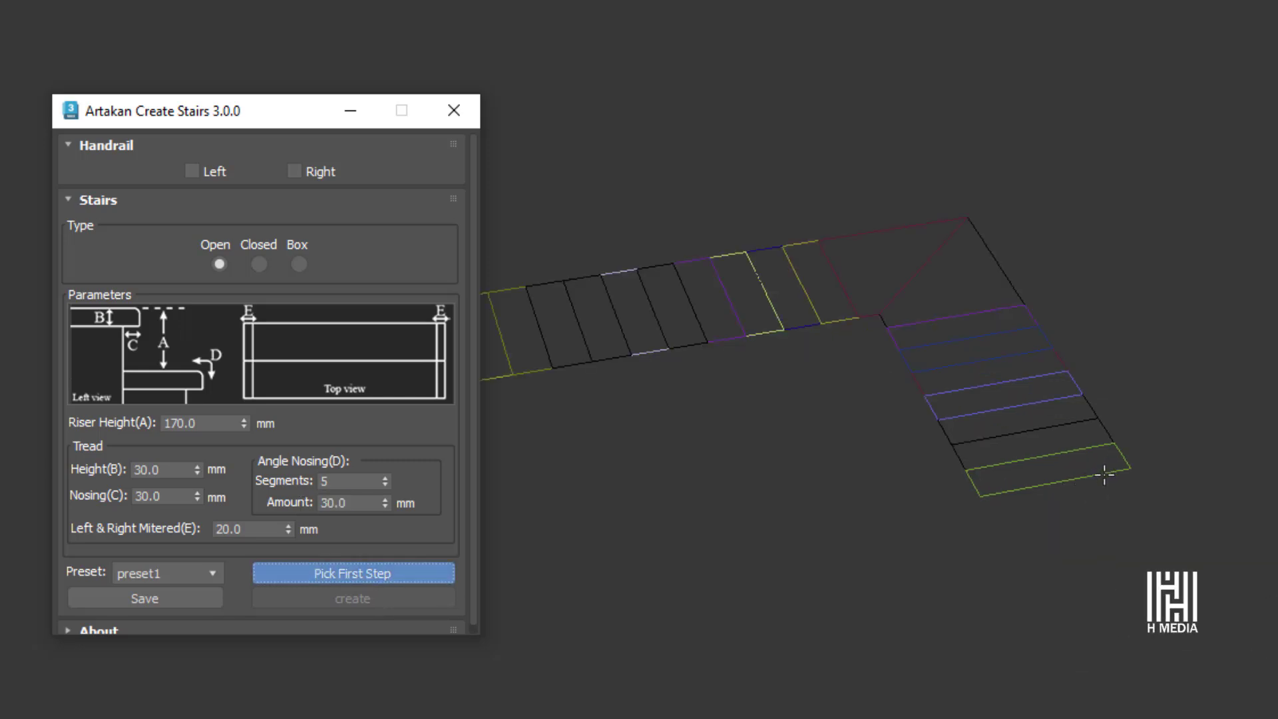
click(1103, 474)
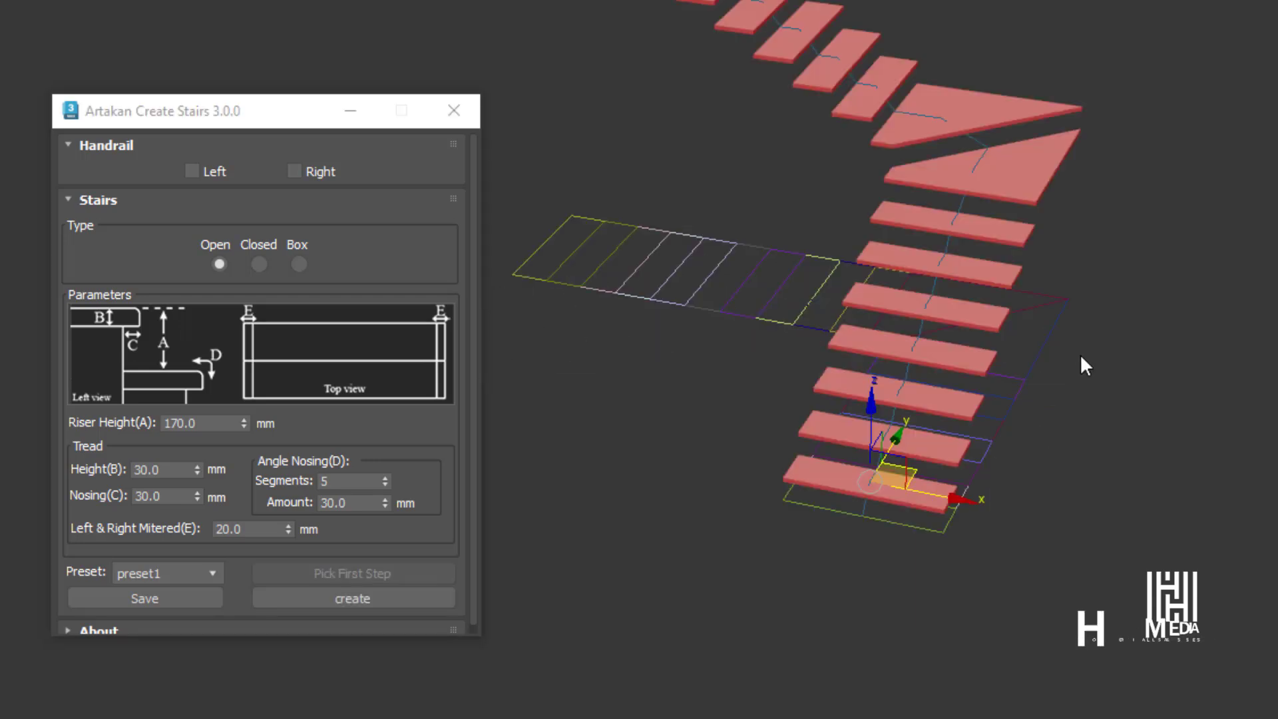
- Look over the open stairs and delete them, keeping the step shapes
middle_drag(1106, 422, 1129, 397)
key(Delete)
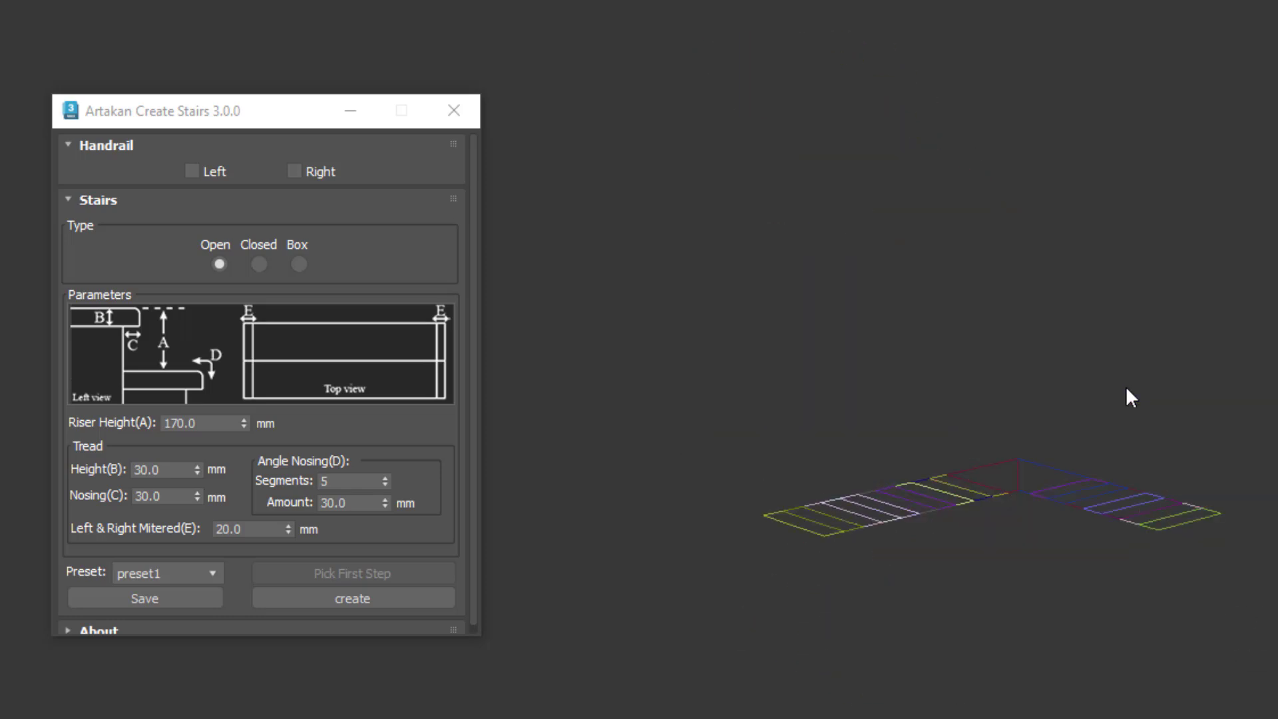
alt+middle_drag(1138, 468, 941, 578)
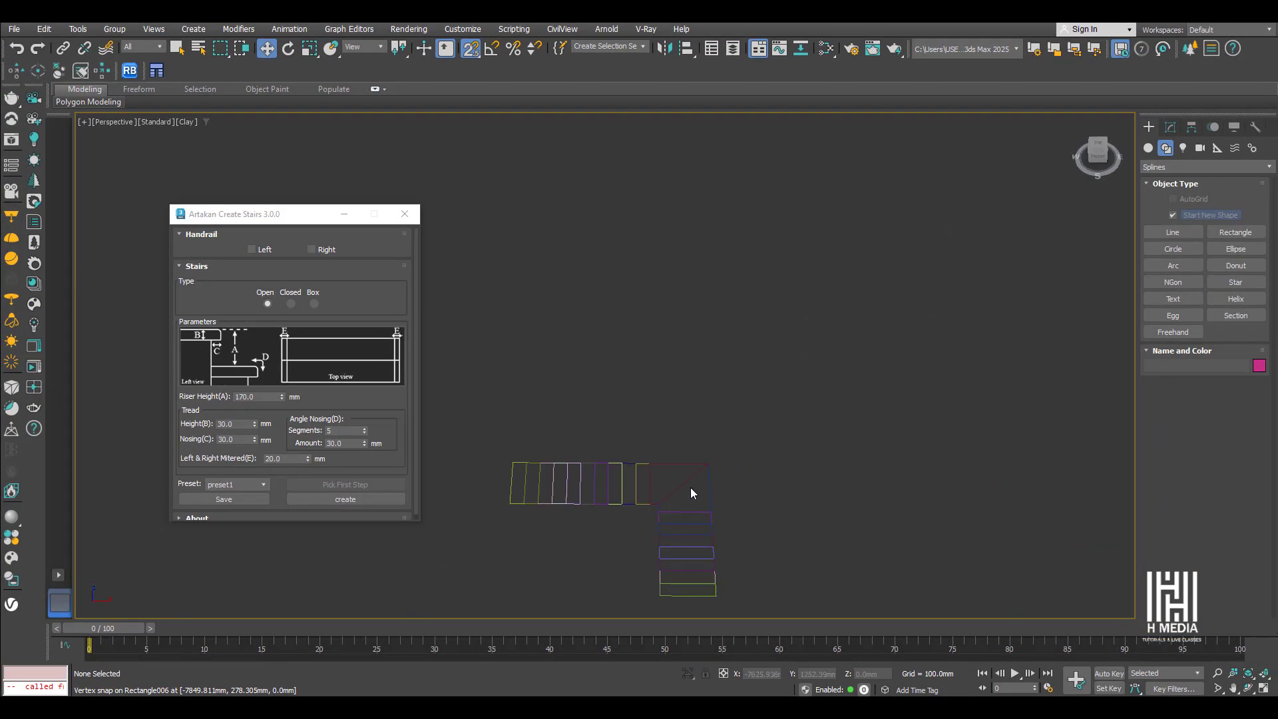
- Close the tool, select all the step shapes again and bring up a fresh Artakan Create Stairs dialog
click(404, 214)
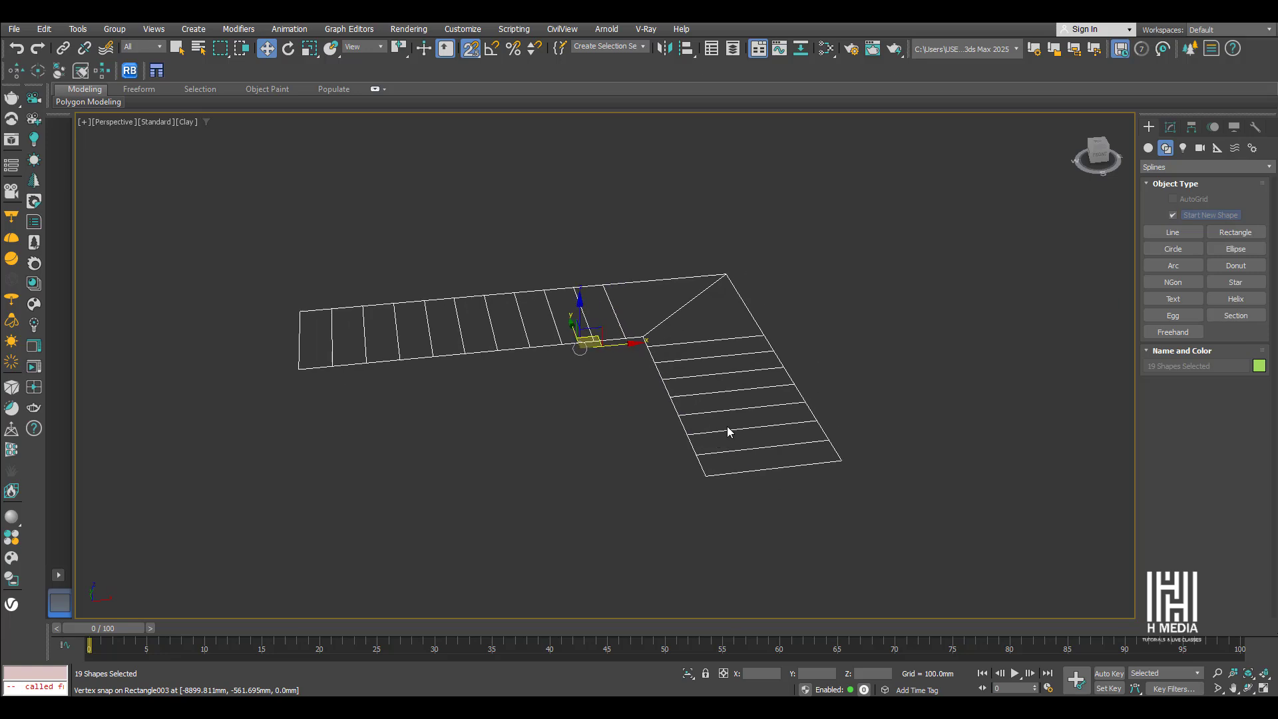
scroll(472, 308, down, 3)
alt+middle_drag(473, 309, 466, 299)
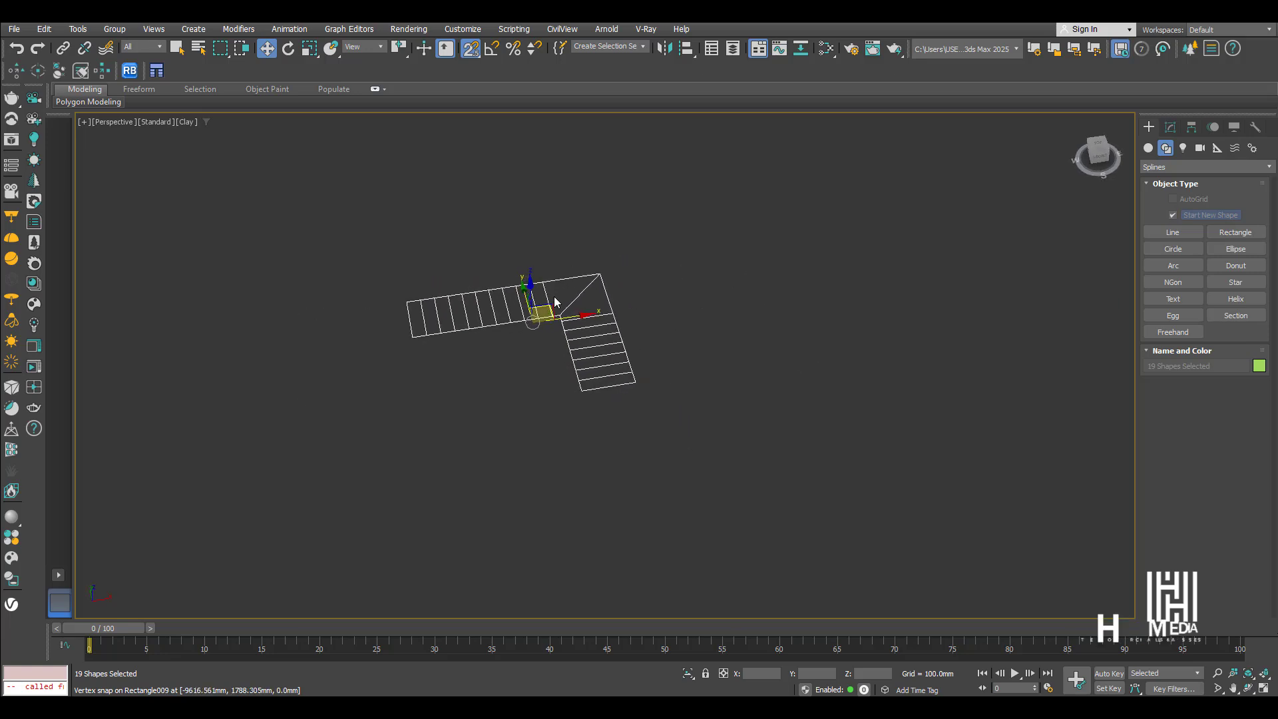
click(157, 71)
drag(346, 221, 246, 231)
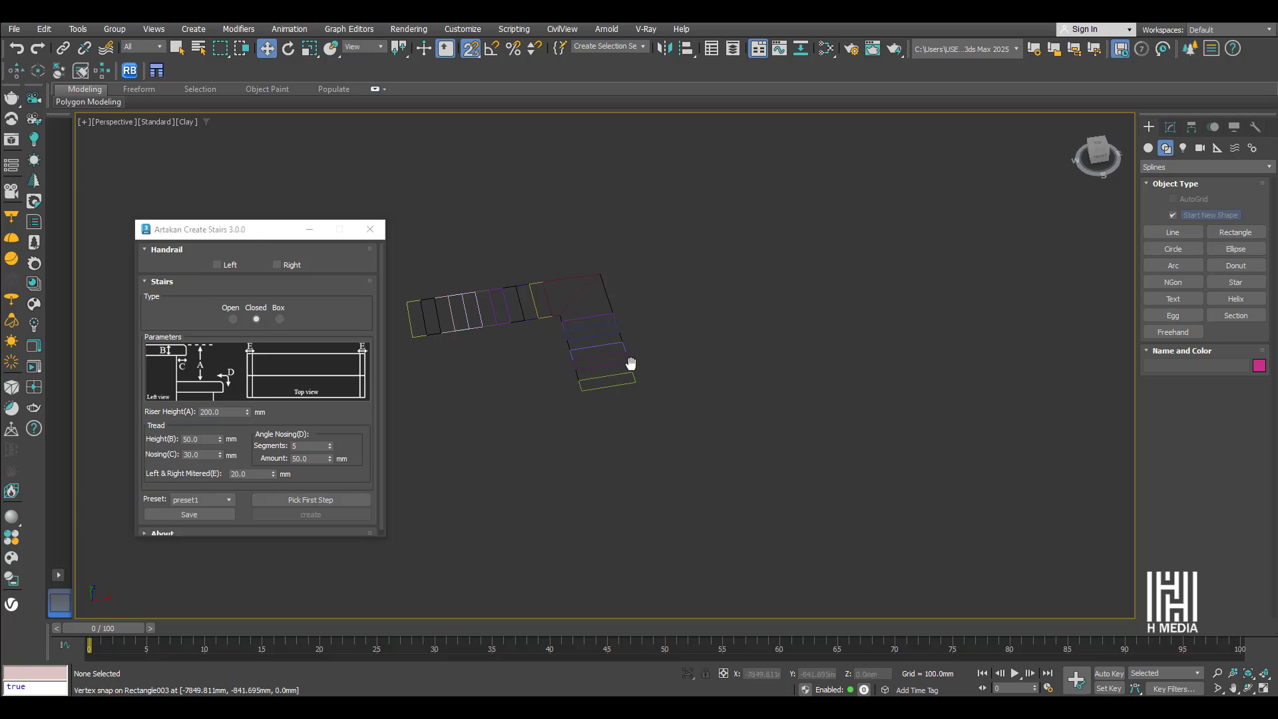
- Choose the Box stair type with a 170 mm riser height, 30 mm tread height and 30 mm angle nosing amount
middle_drag(631, 364, 665, 350)
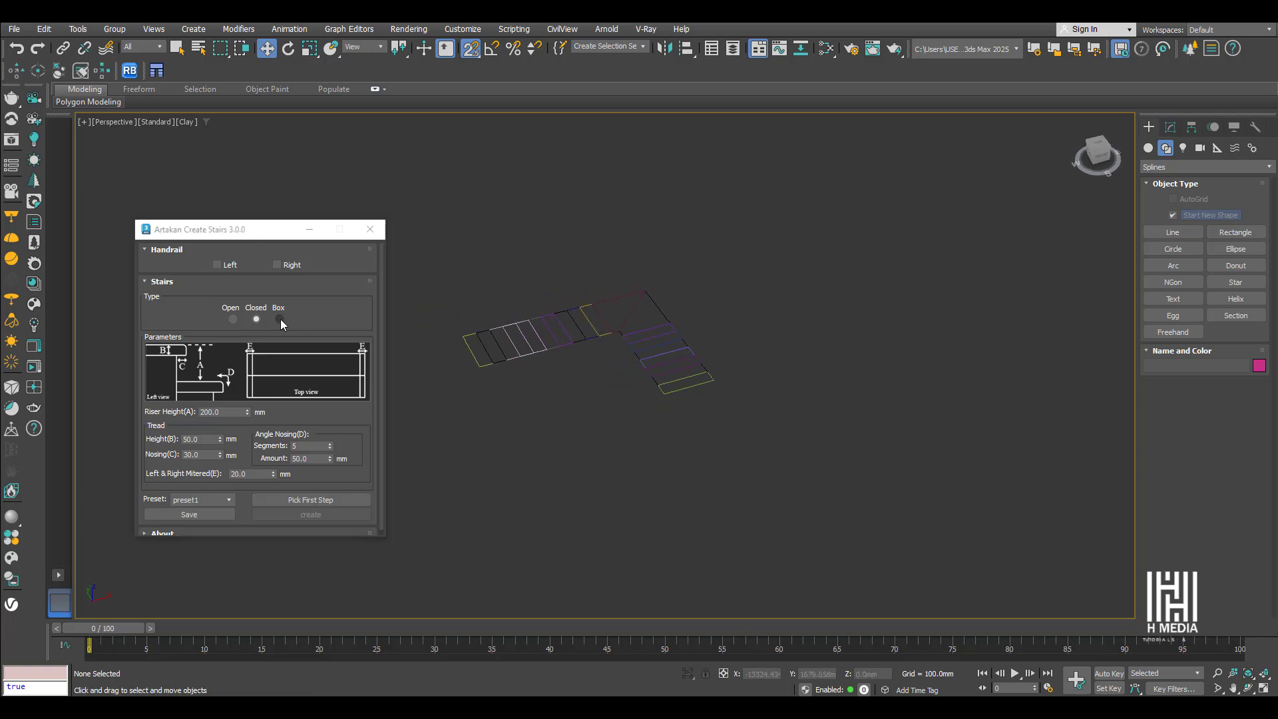
click(279, 320)
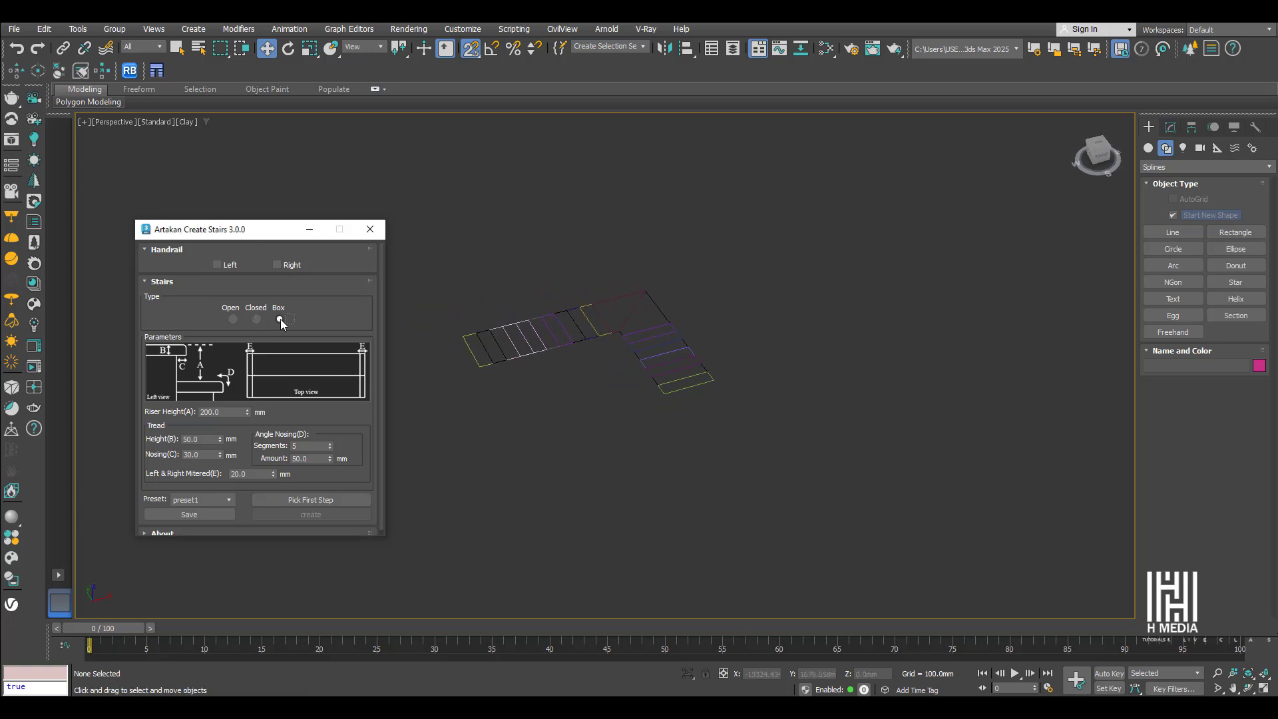
double_click(233, 411)
text(17)
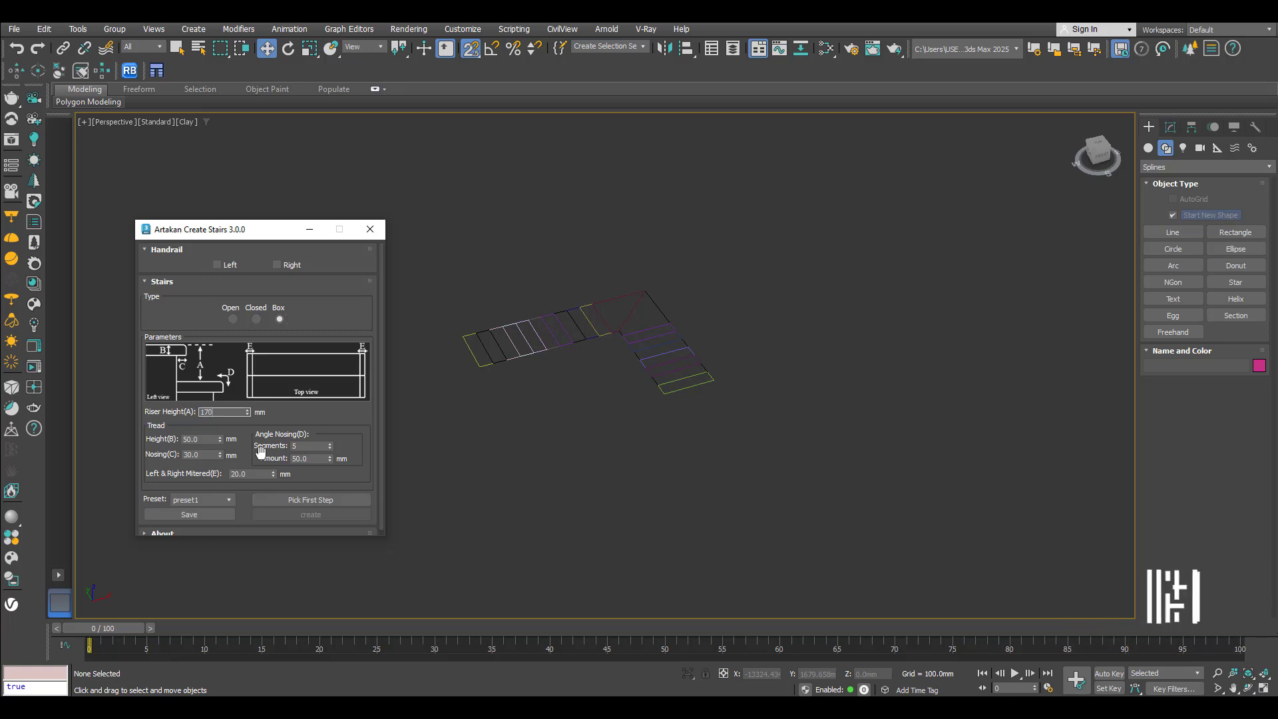
text(0)
key(Return)
key(Tab)
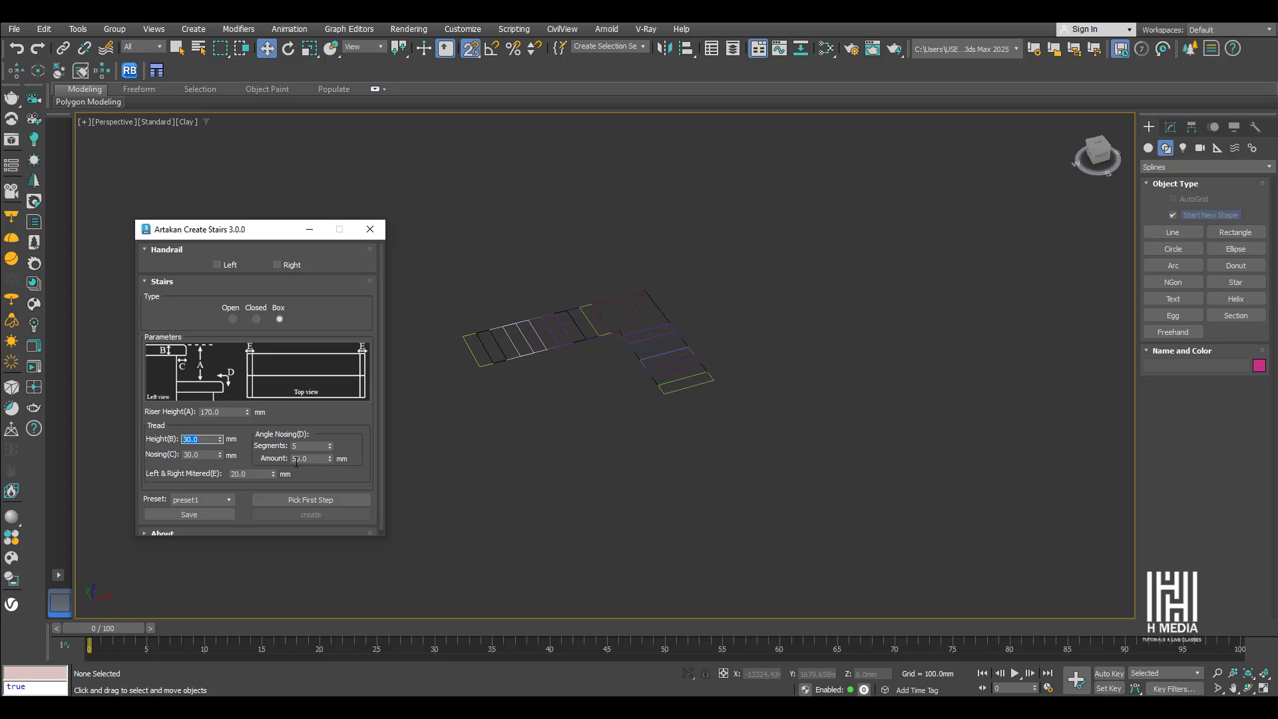
drag(310, 458, 241, 458)
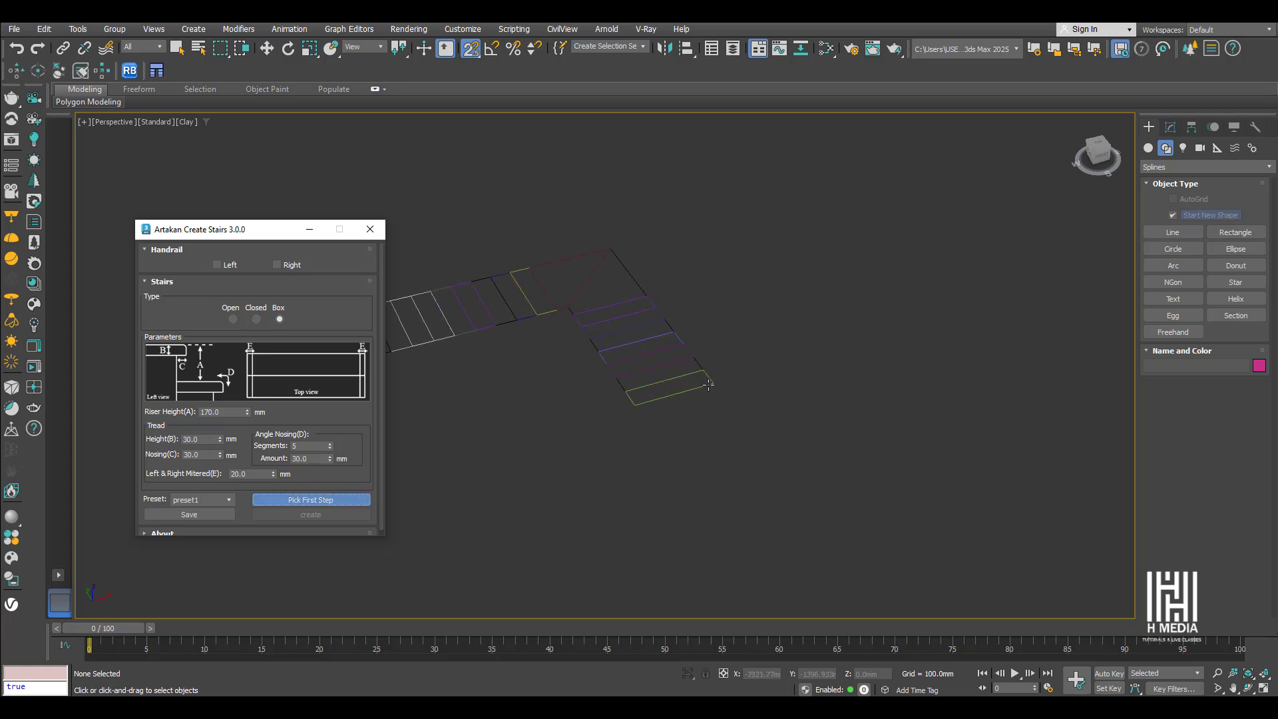
- Pick the lowest tread as the first step and create the box-type stairs
click(709, 384)
alt+middle_drag(709, 387, 682, 400)
scroll(683, 401, down, 2)
click(317, 516)
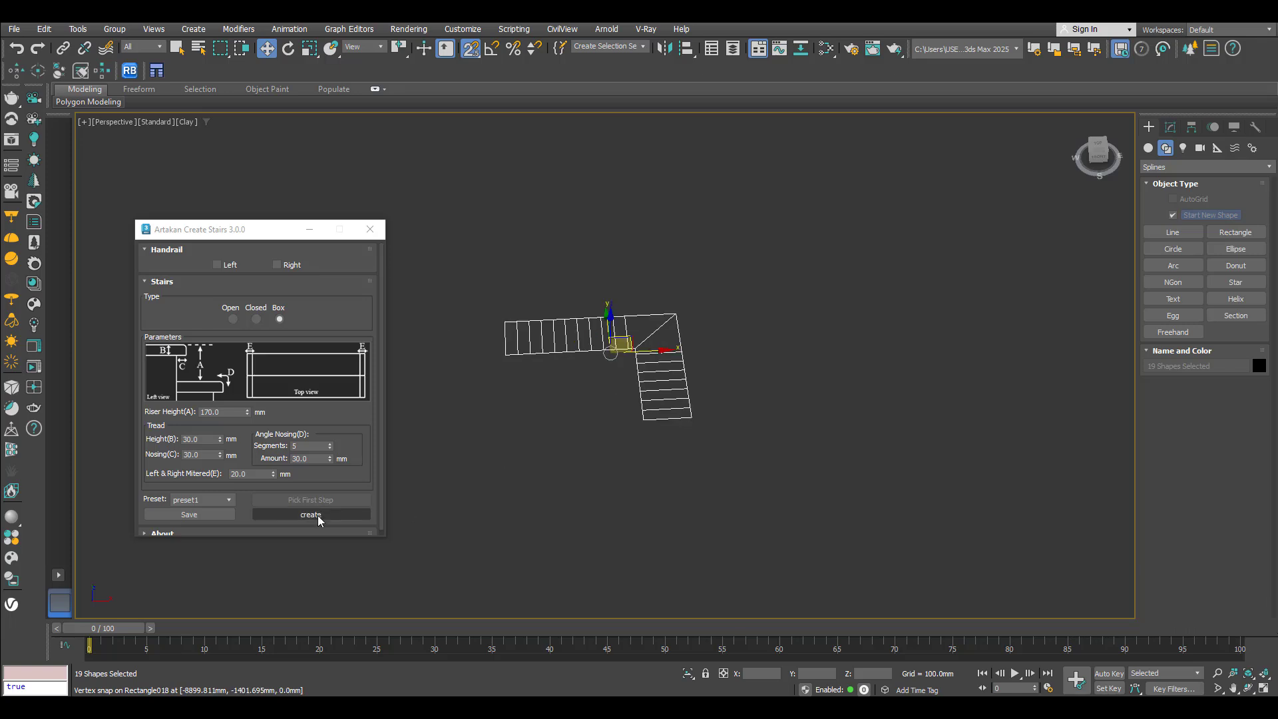
- Inspect the box stairs from several sides with edged faces shown, and delete them
alt+middle_drag(690, 348, 816, 362)
scroll(613, 348, up, 2)
scroll(681, 314, up, 2)
middle_drag(744, 323, 887, 339)
key(F4)
key(F4)
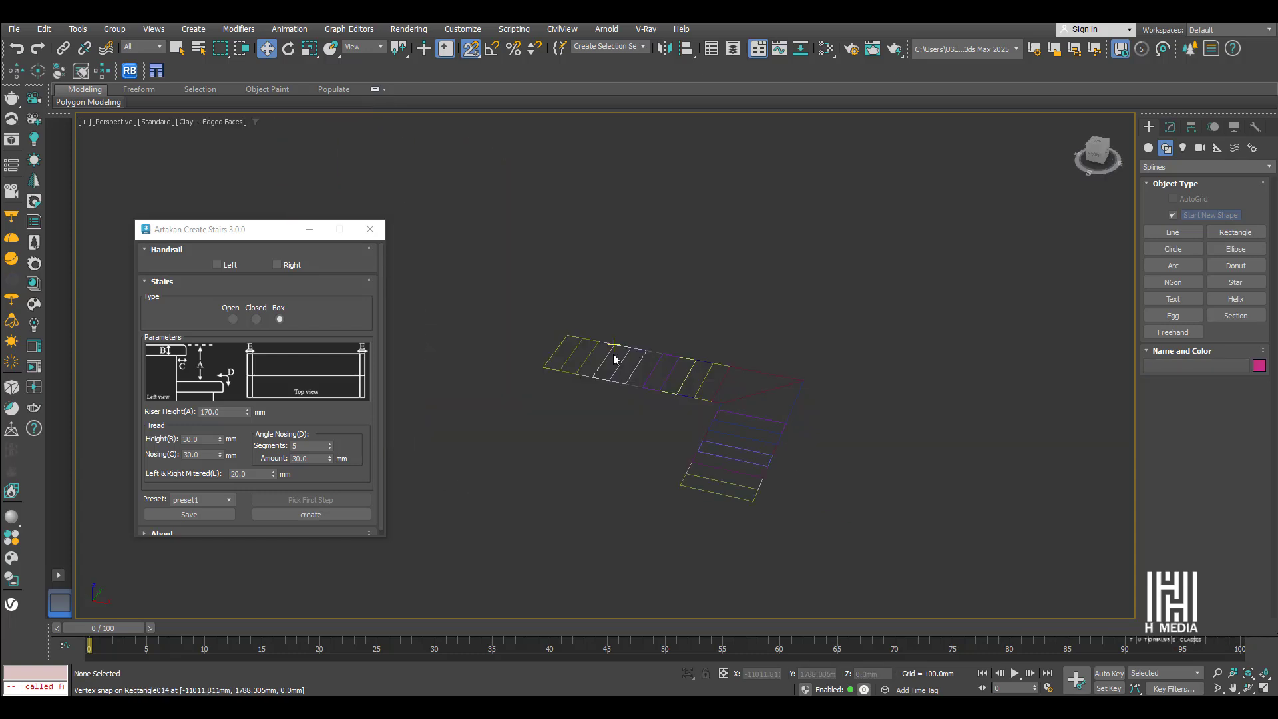
middle_drag(609, 356, 568, 334)
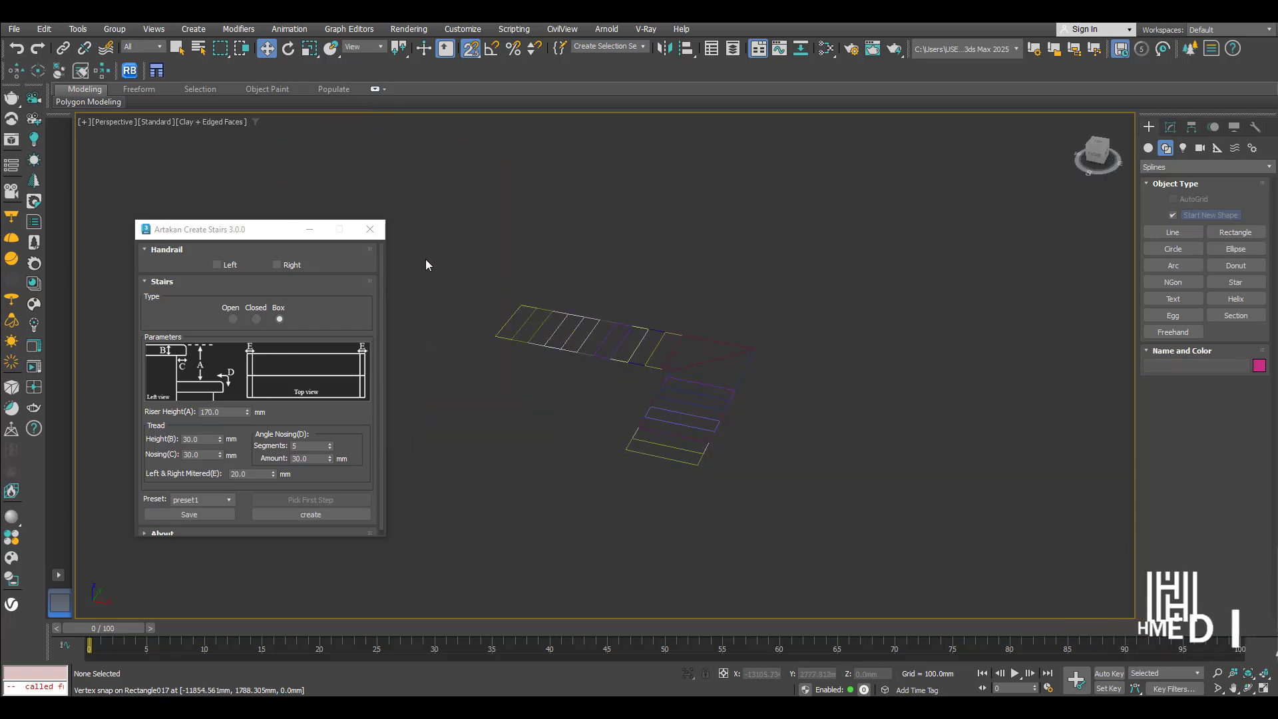
- Restart Artakan Create Stairs for the step shapes, place its dialog beside the plan and enable the left handrail
click(376, 231)
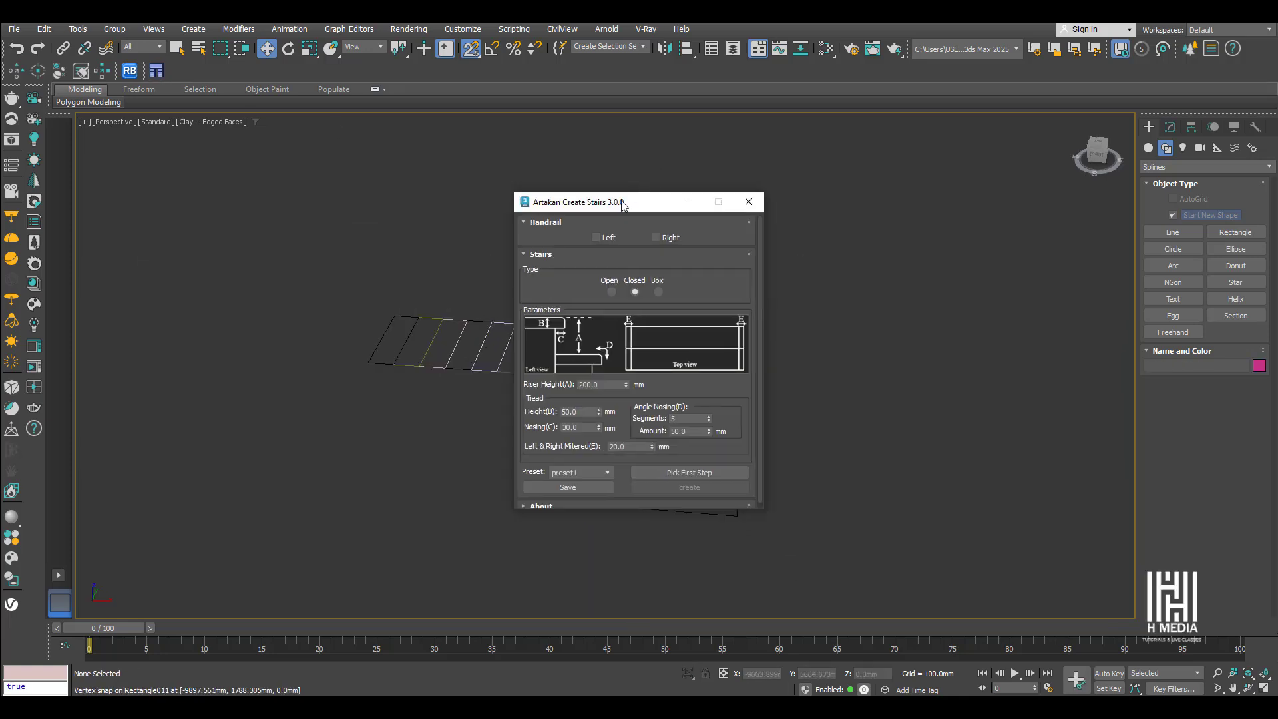
drag(622, 204, 268, 187)
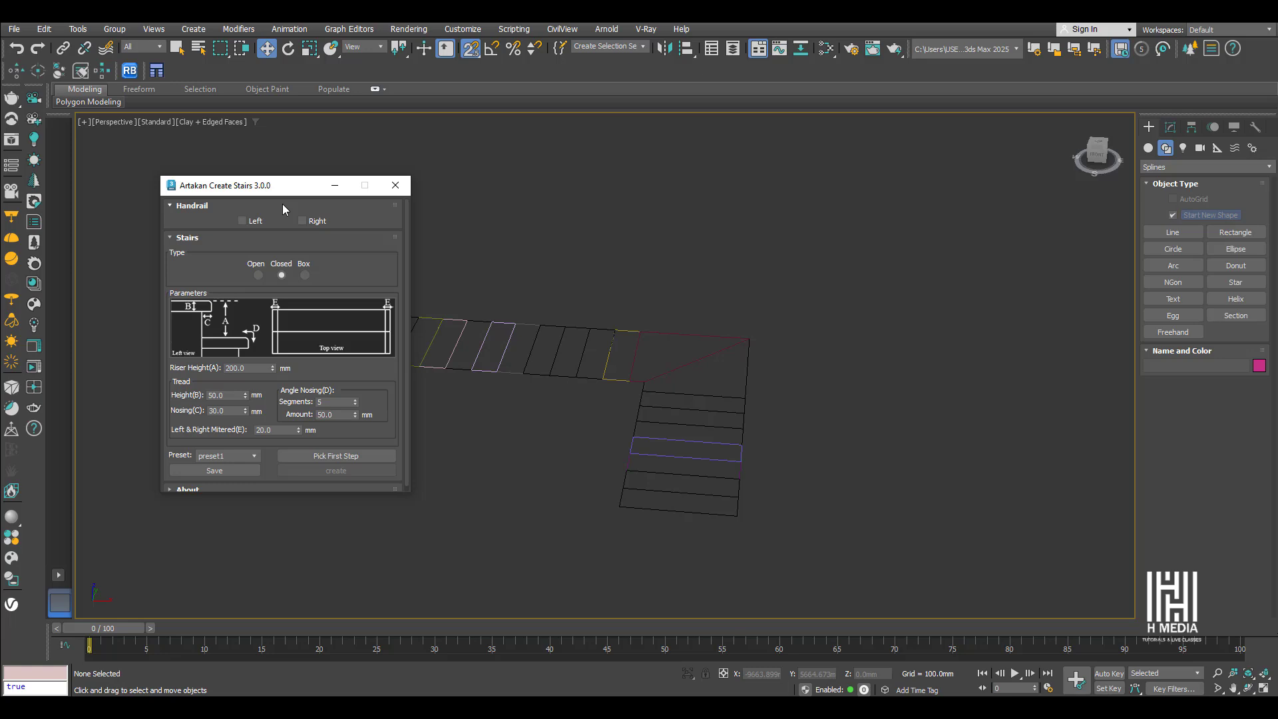
click(246, 220)
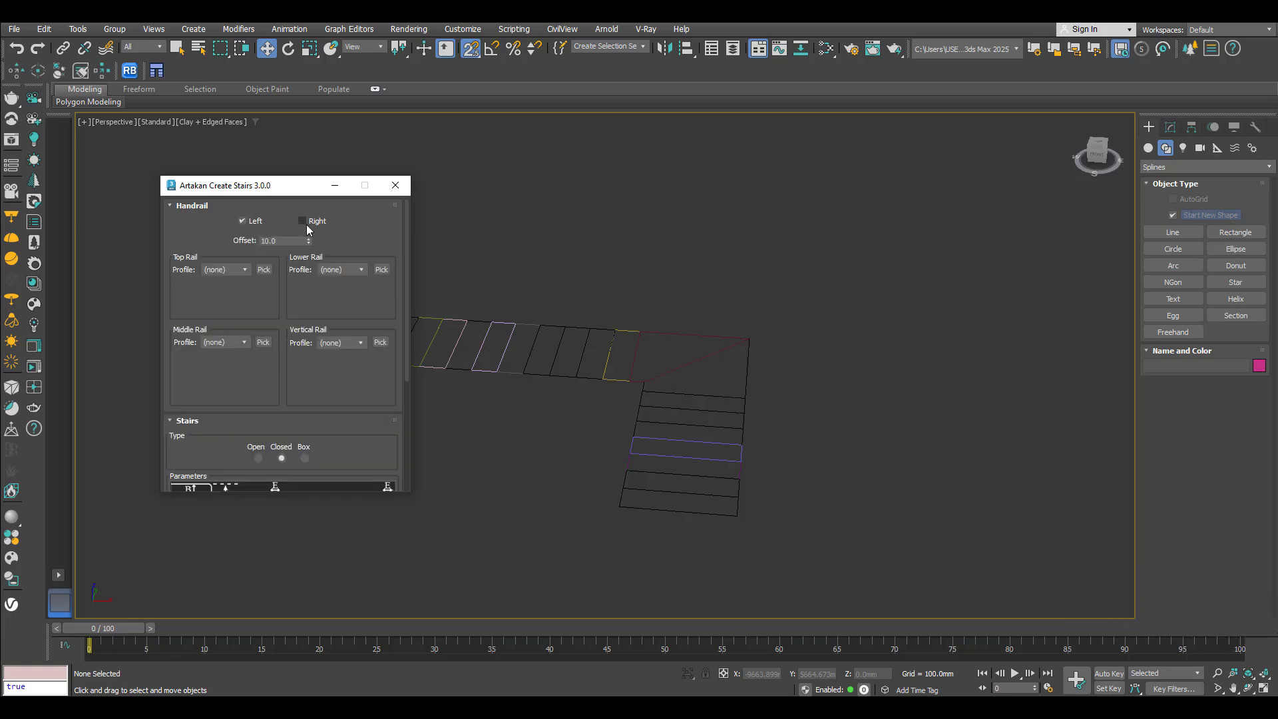
- Enable the right handrail and give the top rail a Round profile with a height of 1000 mm
click(304, 222)
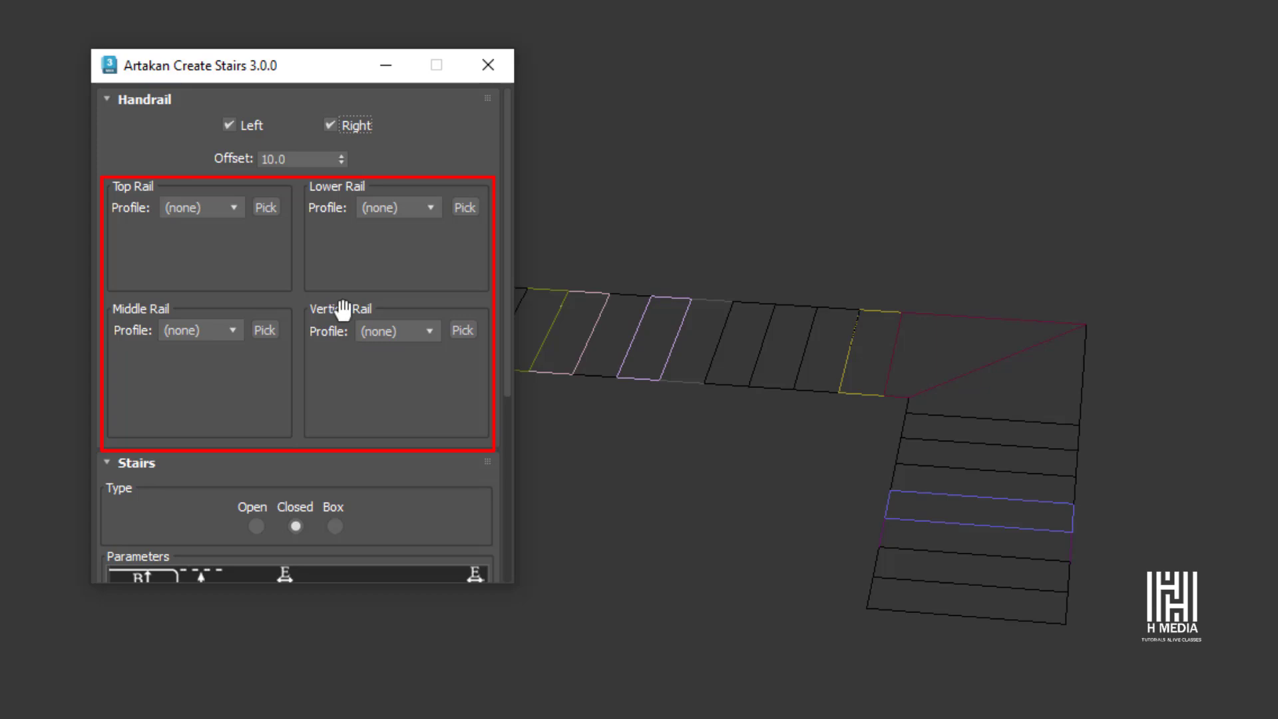
click(219, 212)
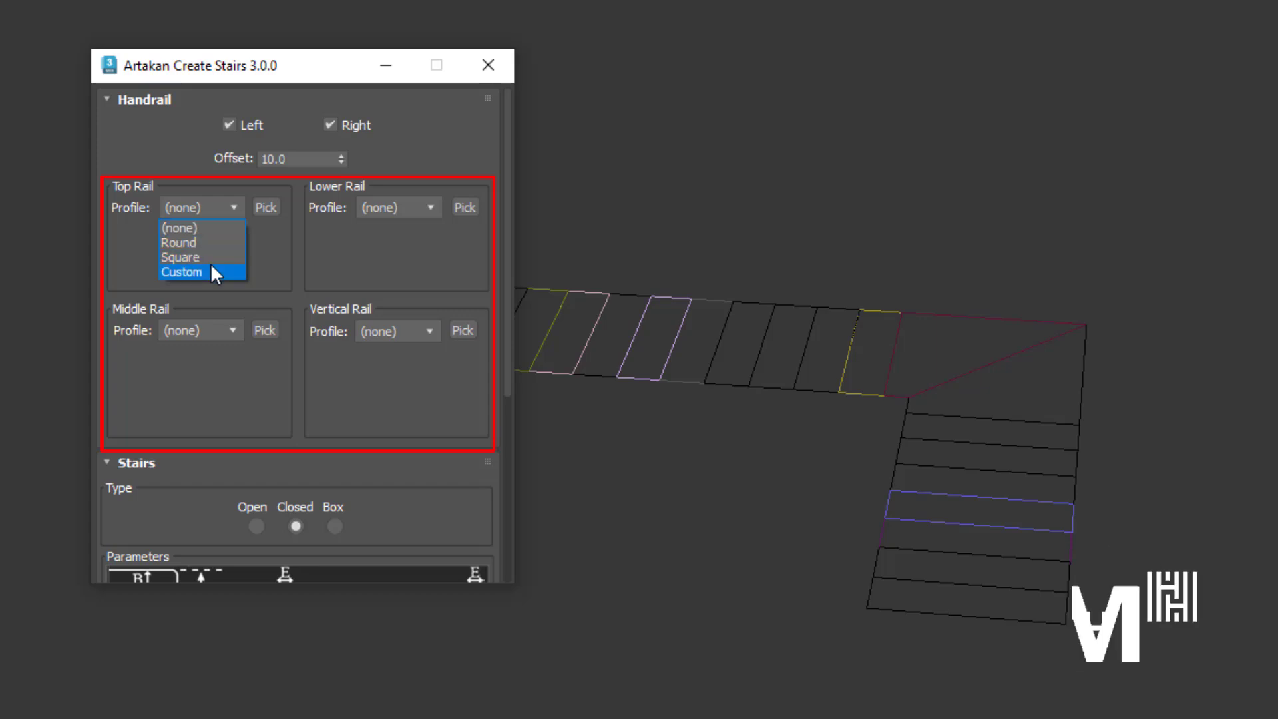
click(179, 242)
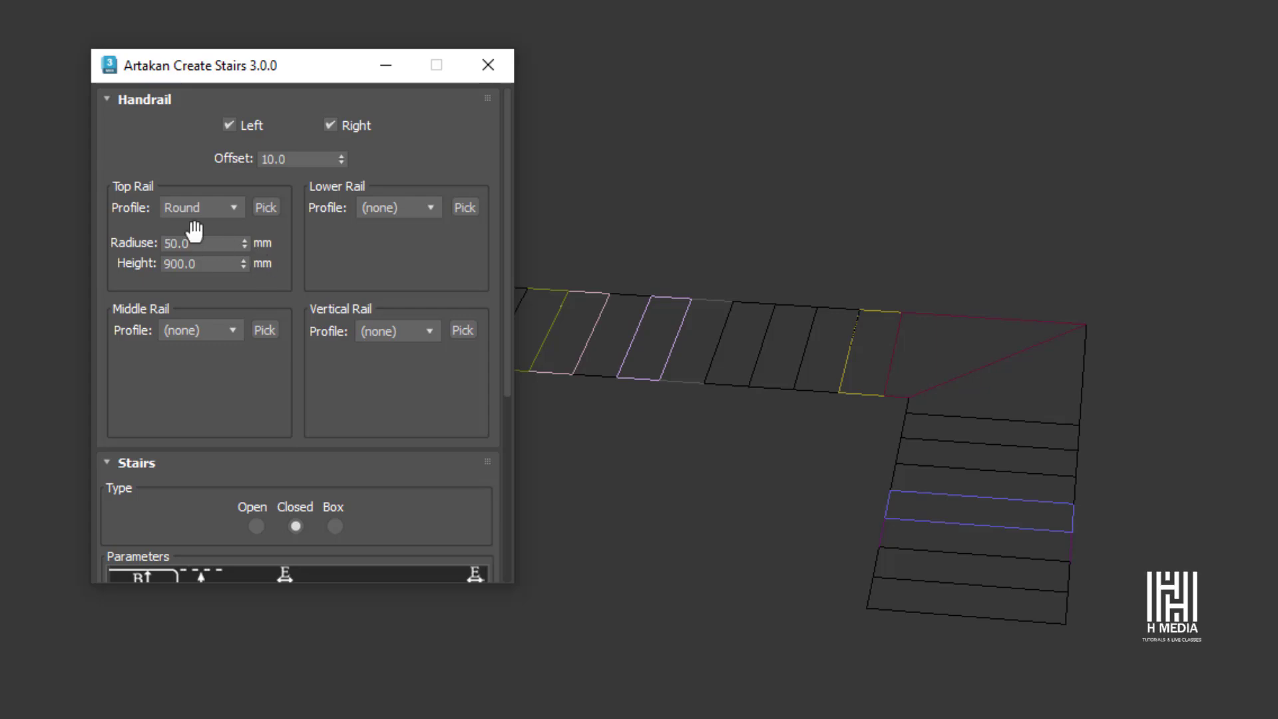
drag(160, 262, 161, 263)
click(216, 264)
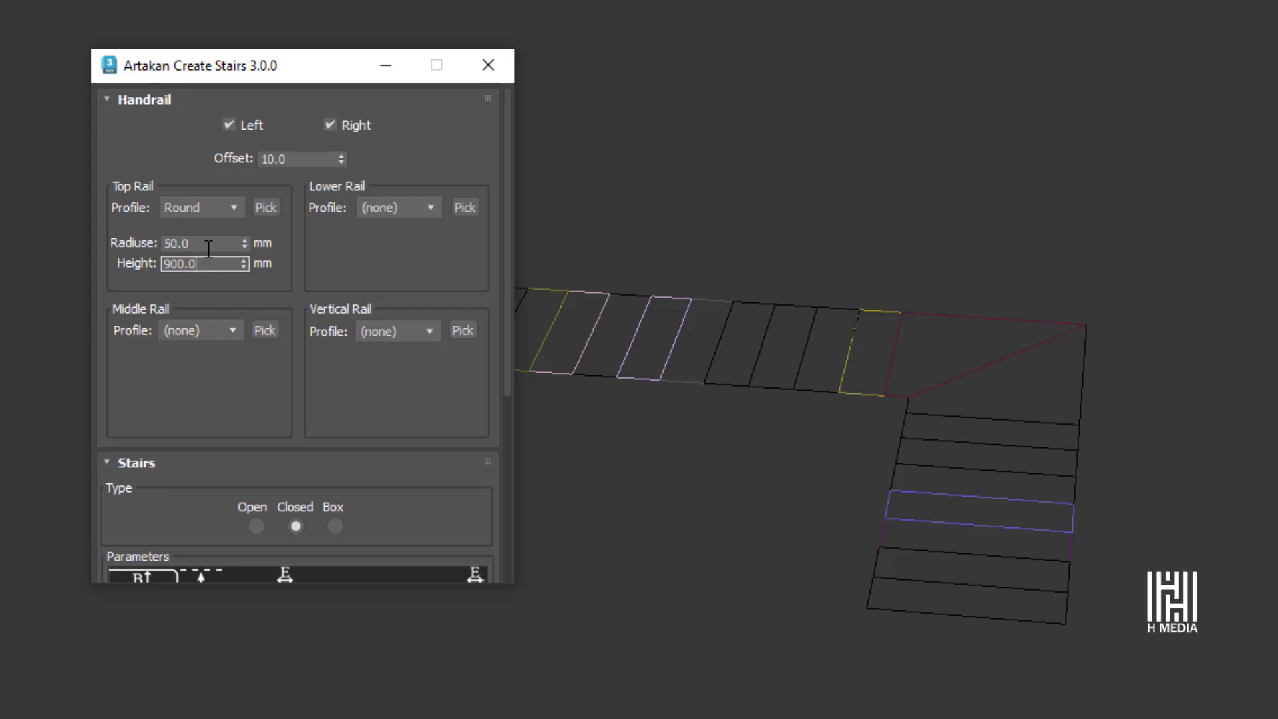
key(BackSpace)
key(BackSpace)
key(BackSpace)
key(BackSpace)
key(BackSpace)
text(1000)
- Give the middle rail a Round profile
click(233, 330)
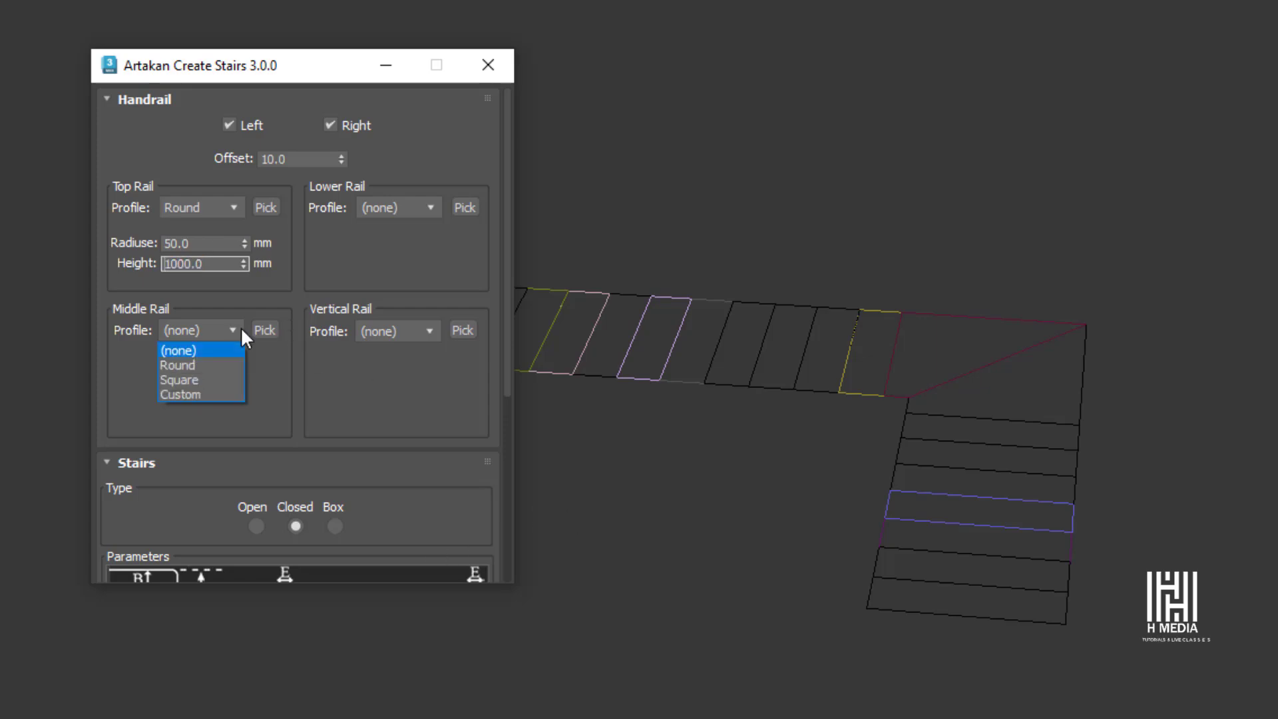
click(201, 357)
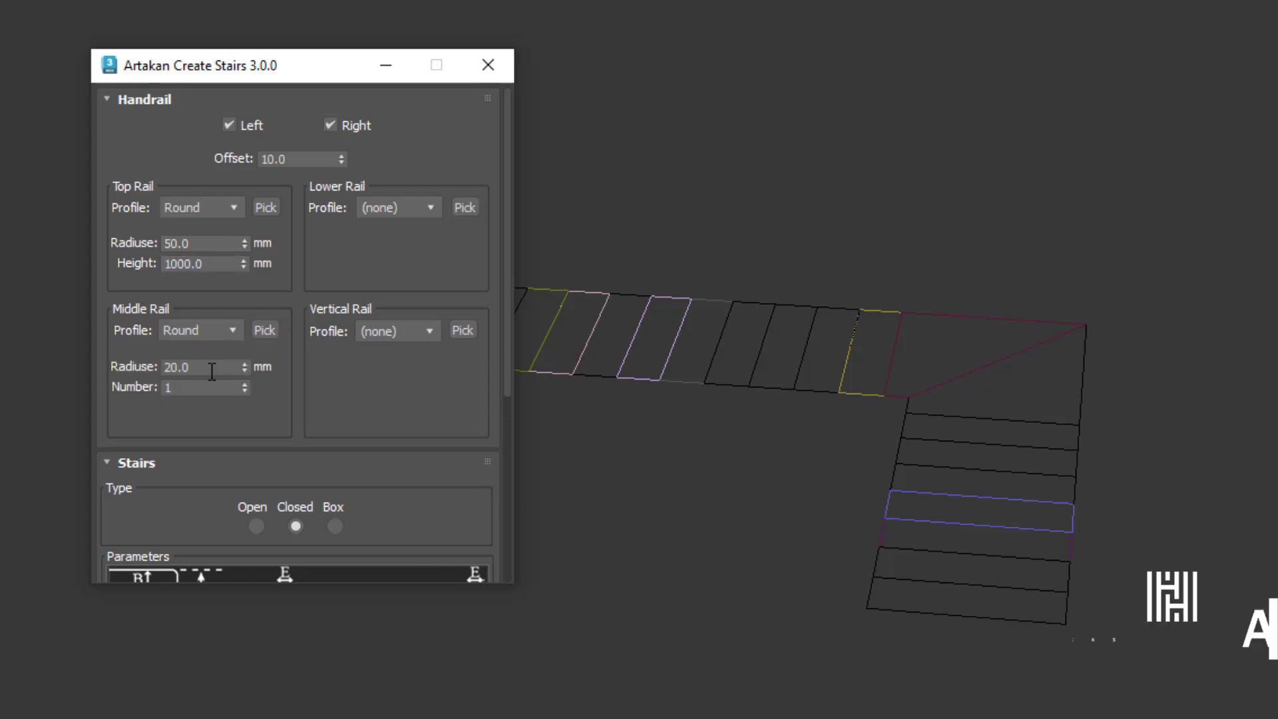
double_click(220, 389)
scroll(280, 399, down, 2)
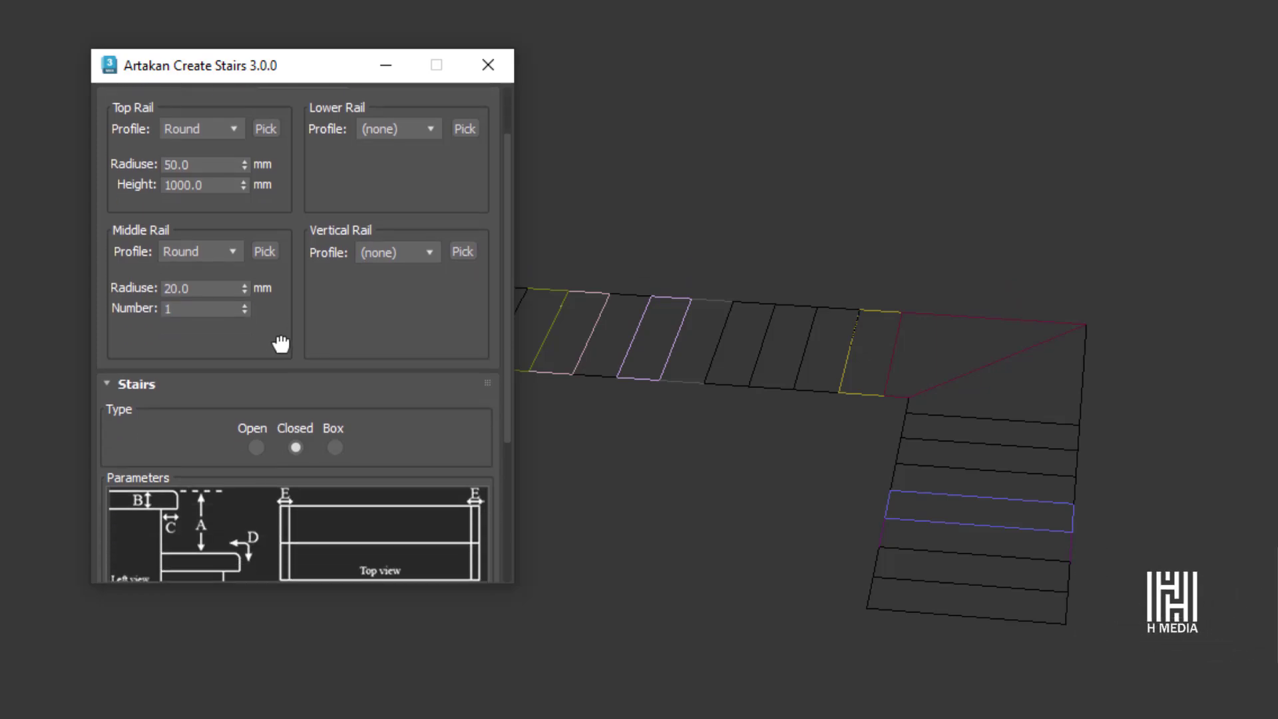
scroll(282, 343, up, 2)
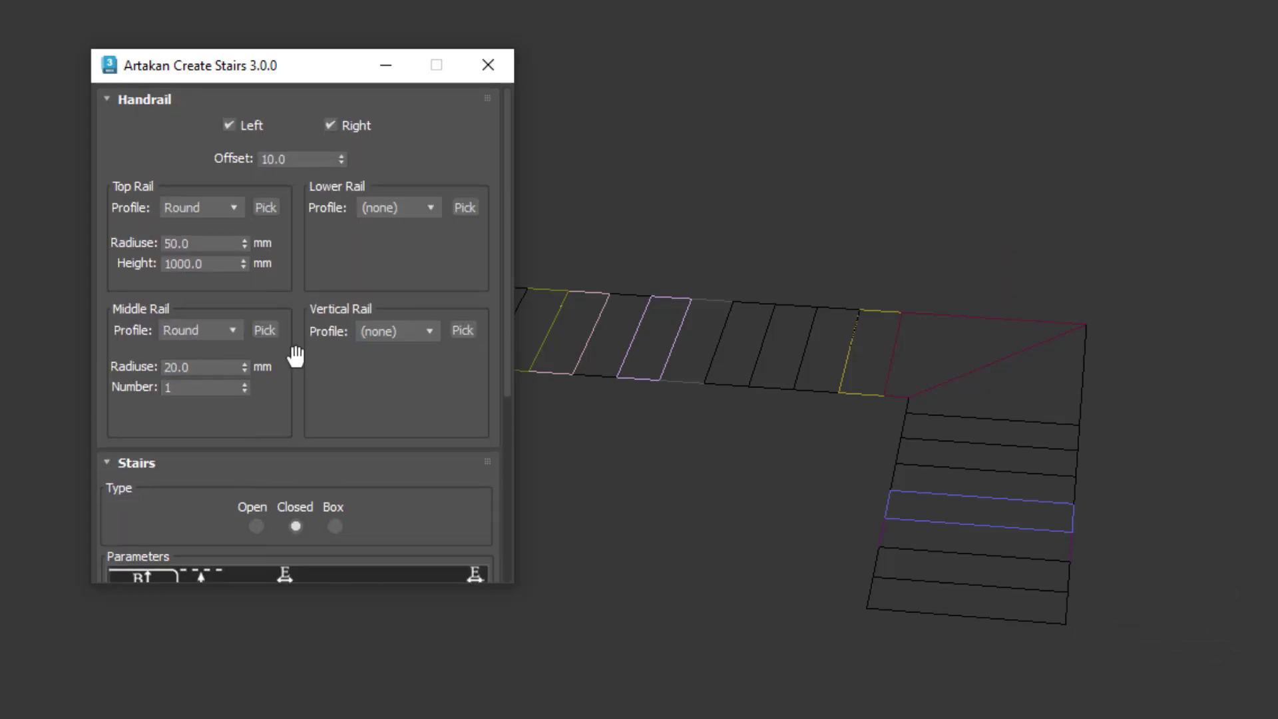
- Give the lower rail a Round profile with a 20 mm radius
click(407, 208)
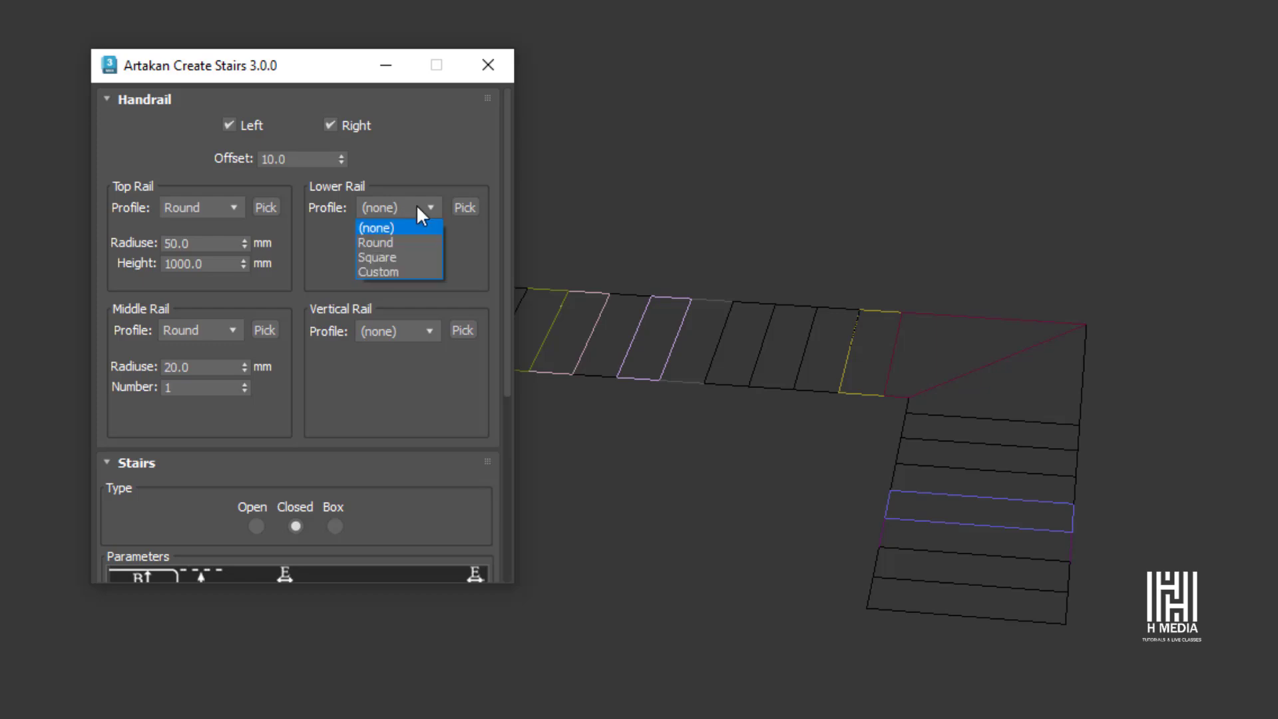
click(390, 241)
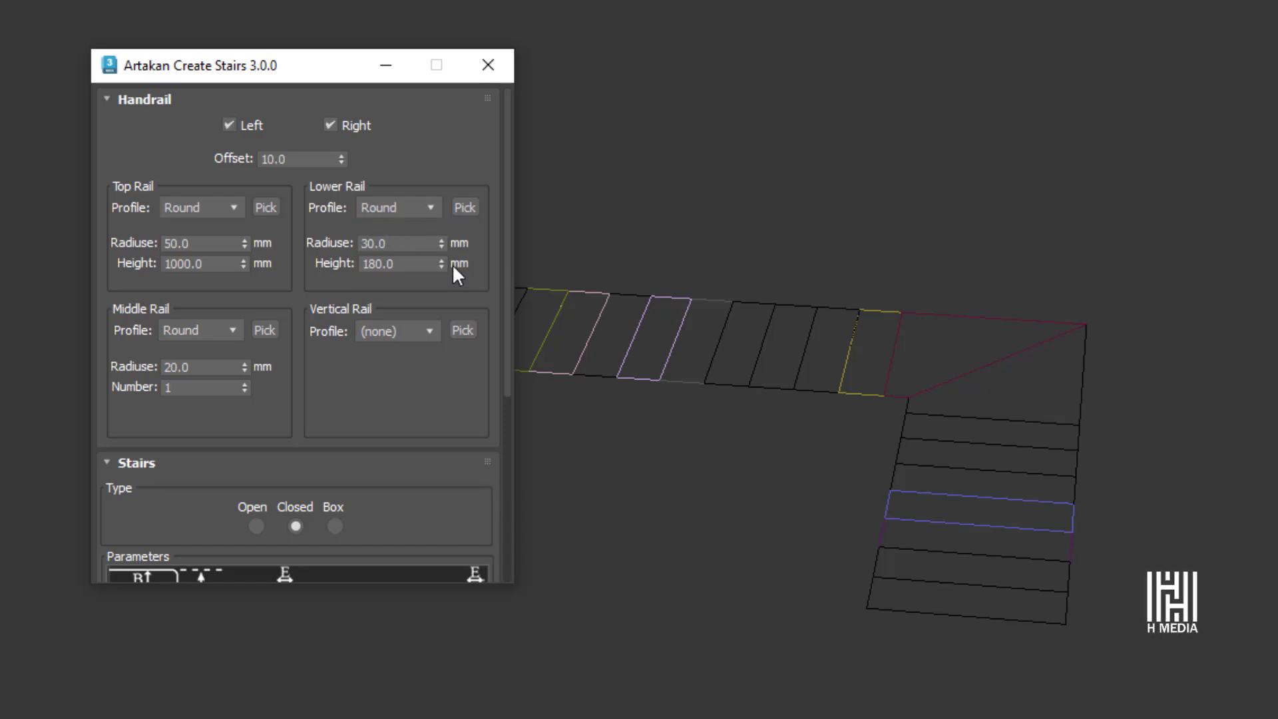
double_click(406, 242)
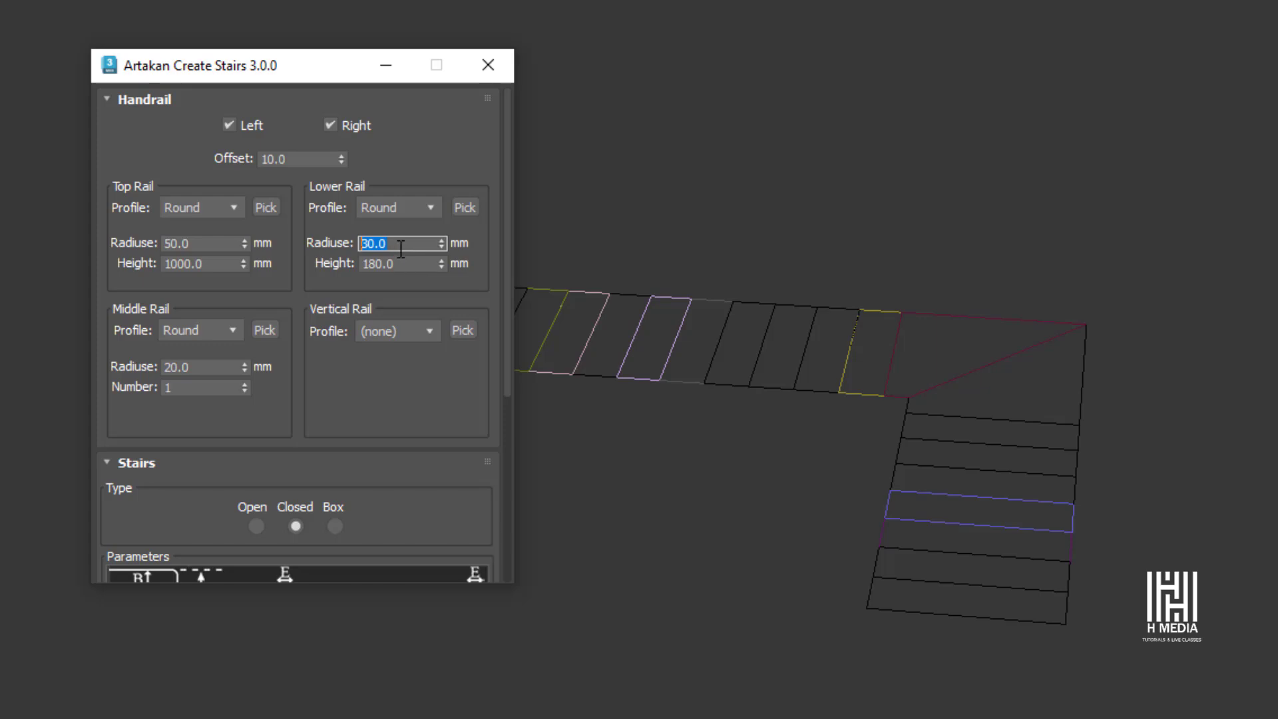
text(20)
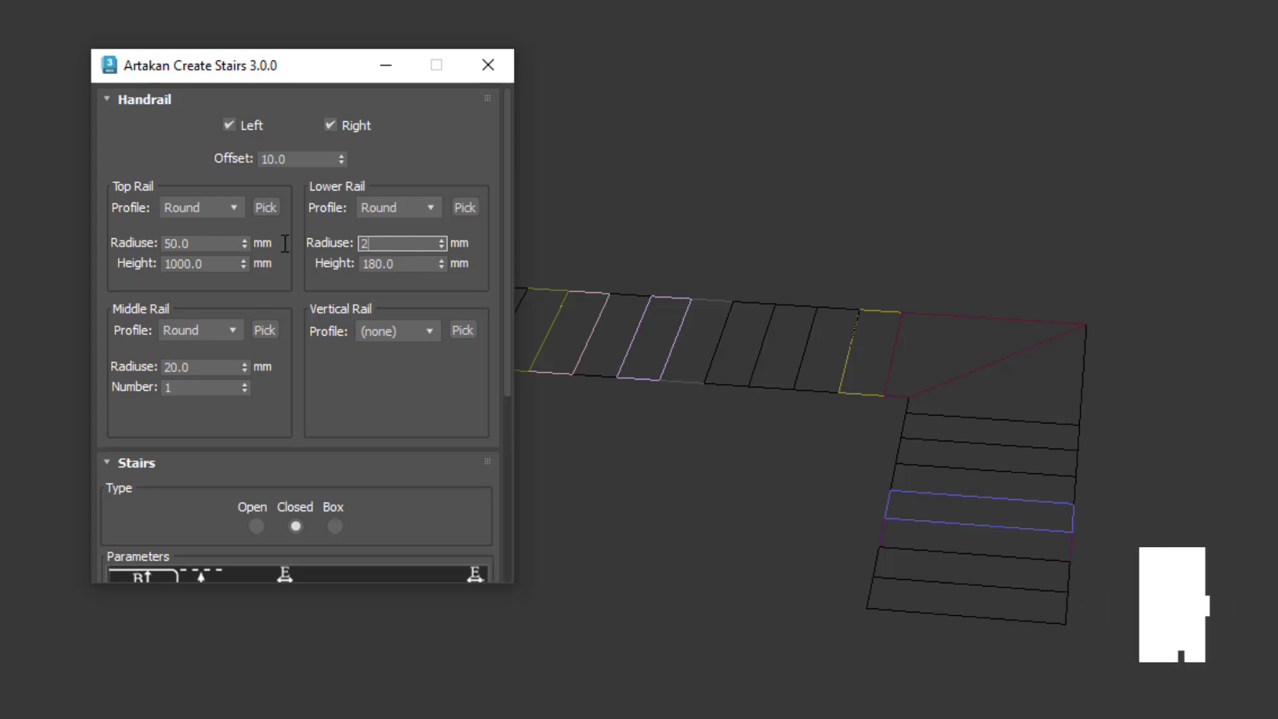
key(Return)
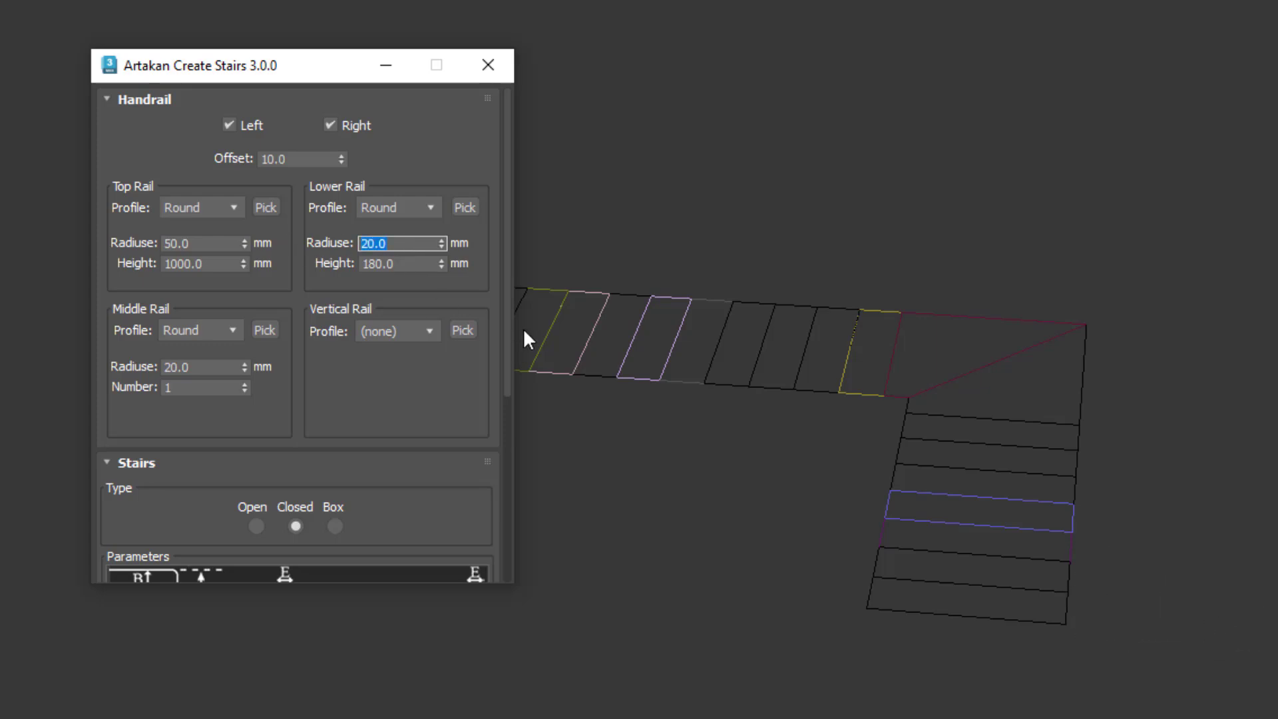
- Give the vertical rail a Round profile and choose the |--|--|--|--| arrangement
click(426, 340)
click(392, 368)
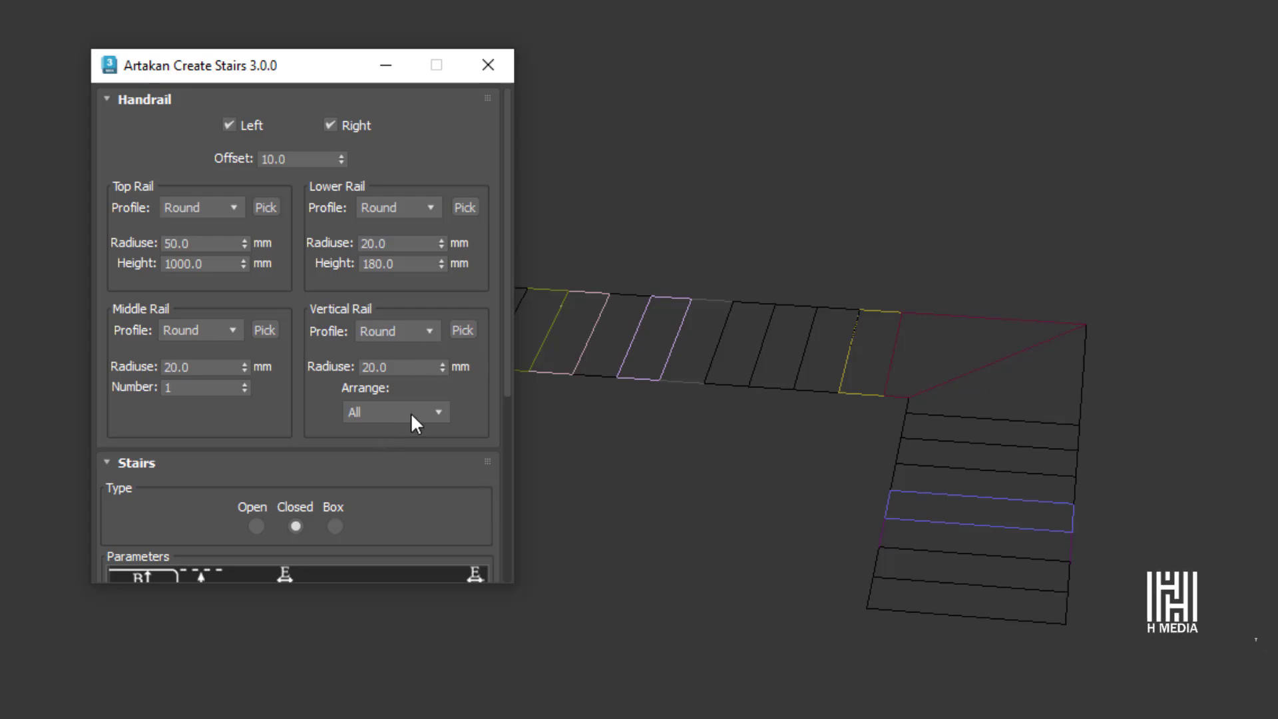
click(437, 412)
click(408, 417)
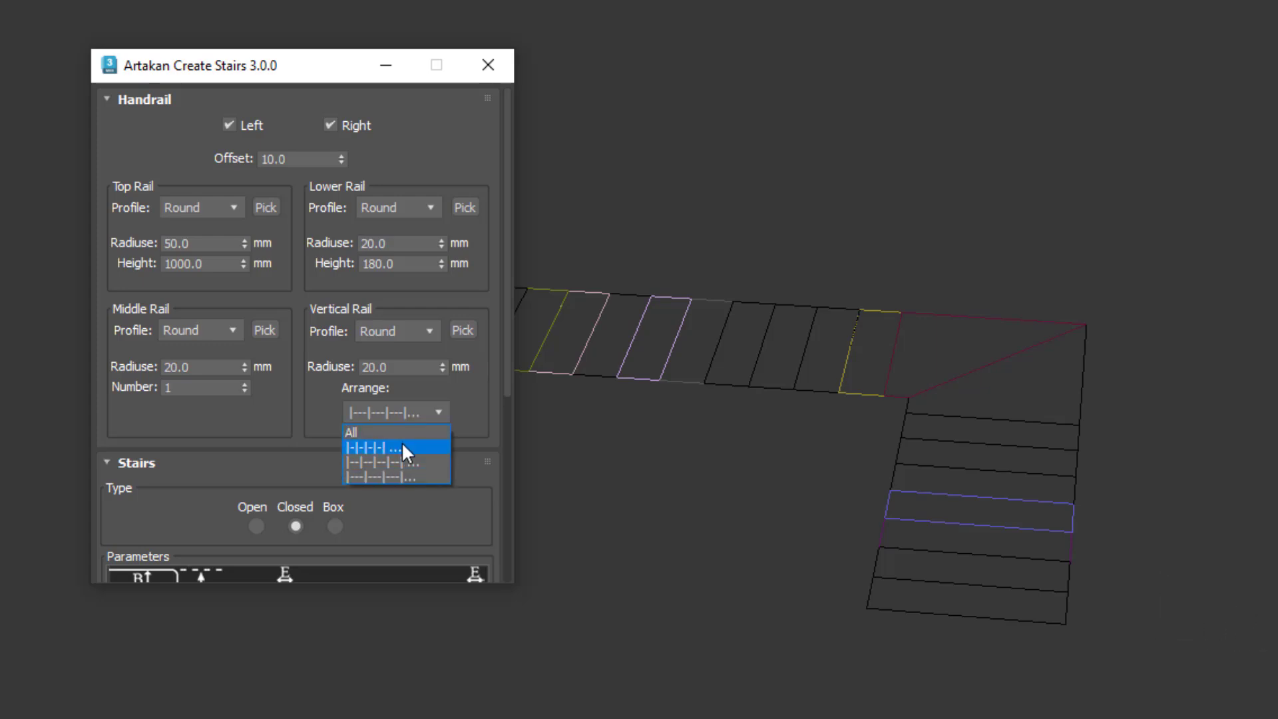
click(401, 442)
- Set the riser height to 170 mm, pick the lowest tread as the first step and create the closed L-shaped stairs with handrails
scroll(221, 346, down, 5)
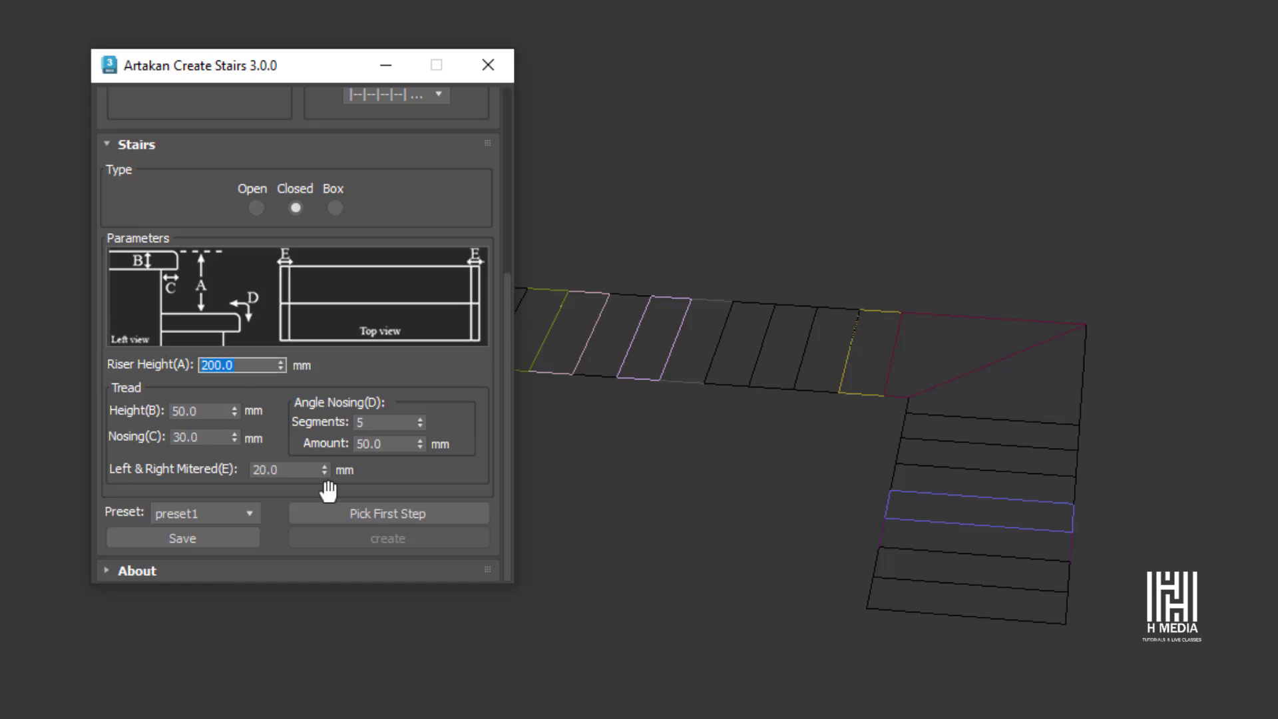
text(170)
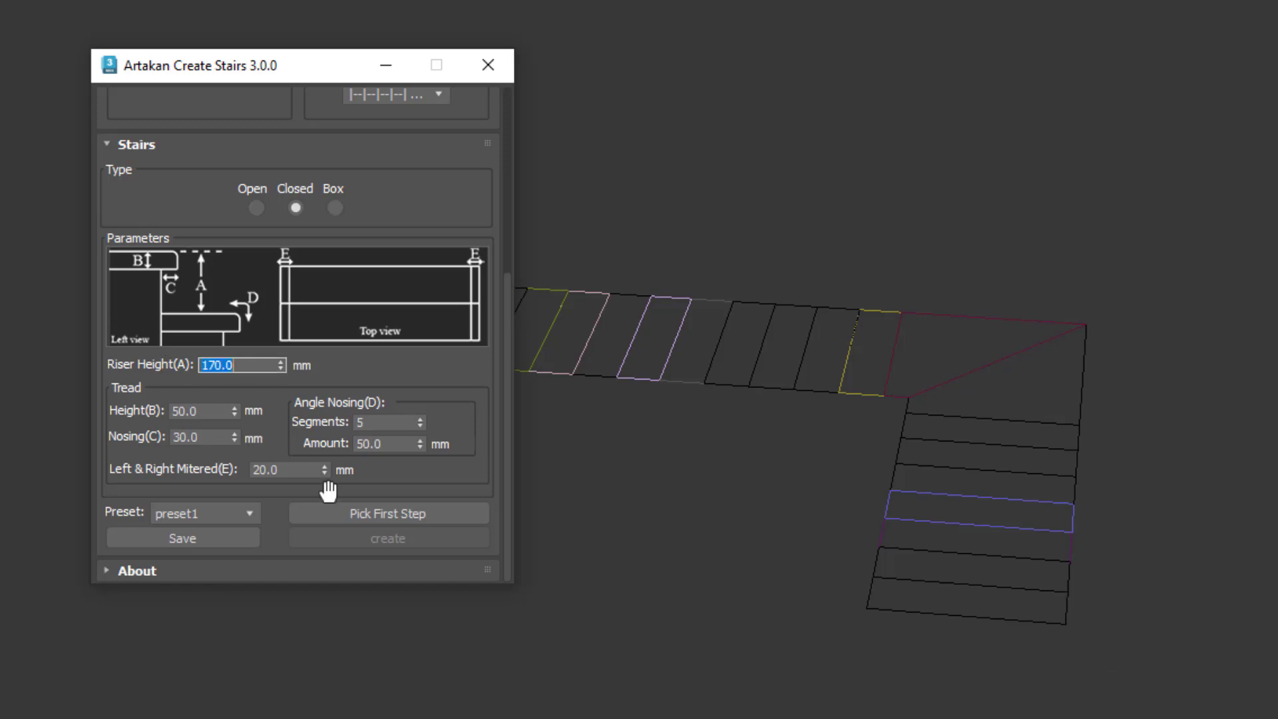
click(368, 513)
scroll(1091, 597, up, 3)
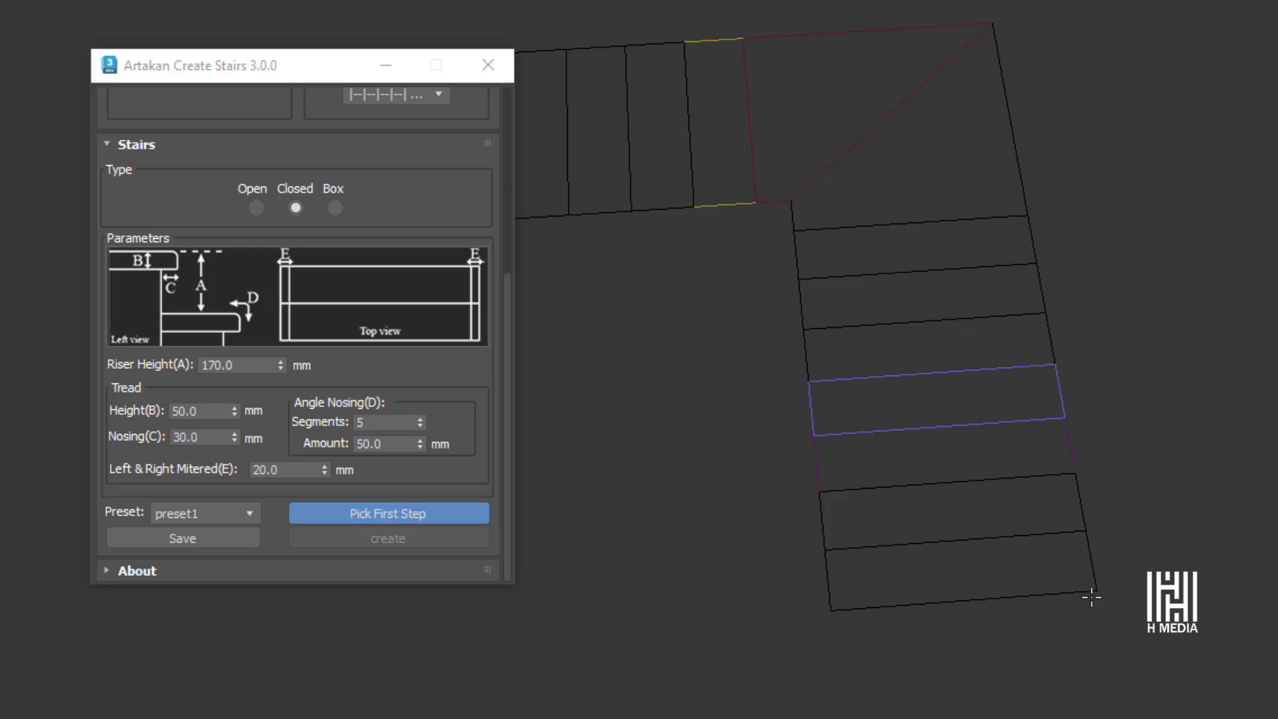
click(1094, 588)
scroll(1095, 588, down, 3)
middle_drag(1095, 589, 971, 522)
scroll(944, 503, down, 2)
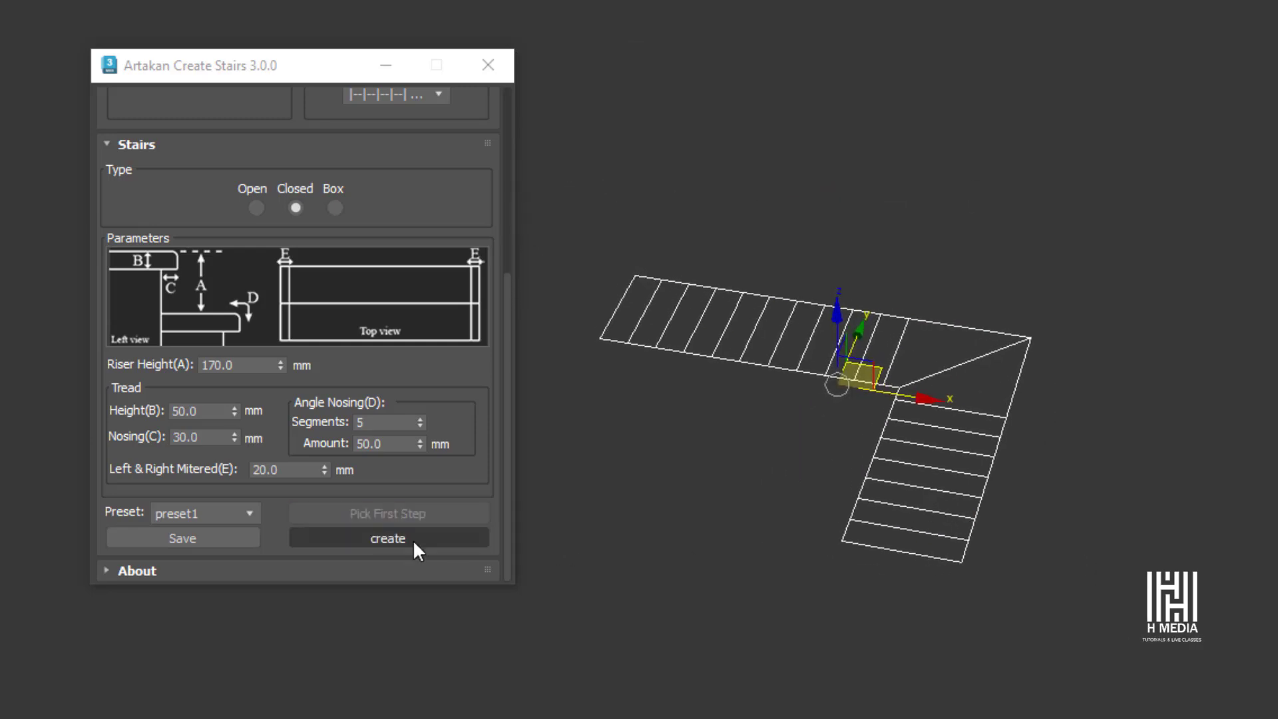
click(413, 539)
alt+middle_drag(1026, 229, 1241, 265)
scroll(1037, 252, up, 4)
scroll(1015, 258, down, 3)
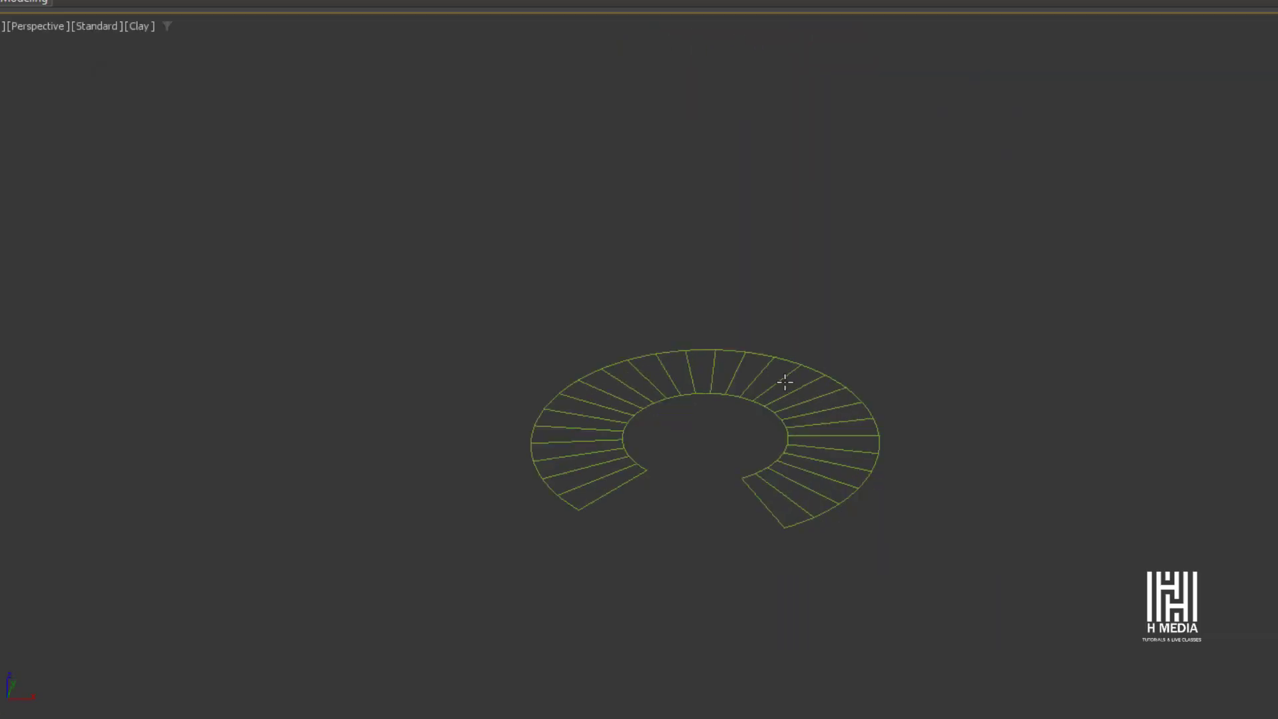
- Select all the step shapes of the circular plan and start Artakan Create Stairs for them
scroll(784, 382, up, 3)
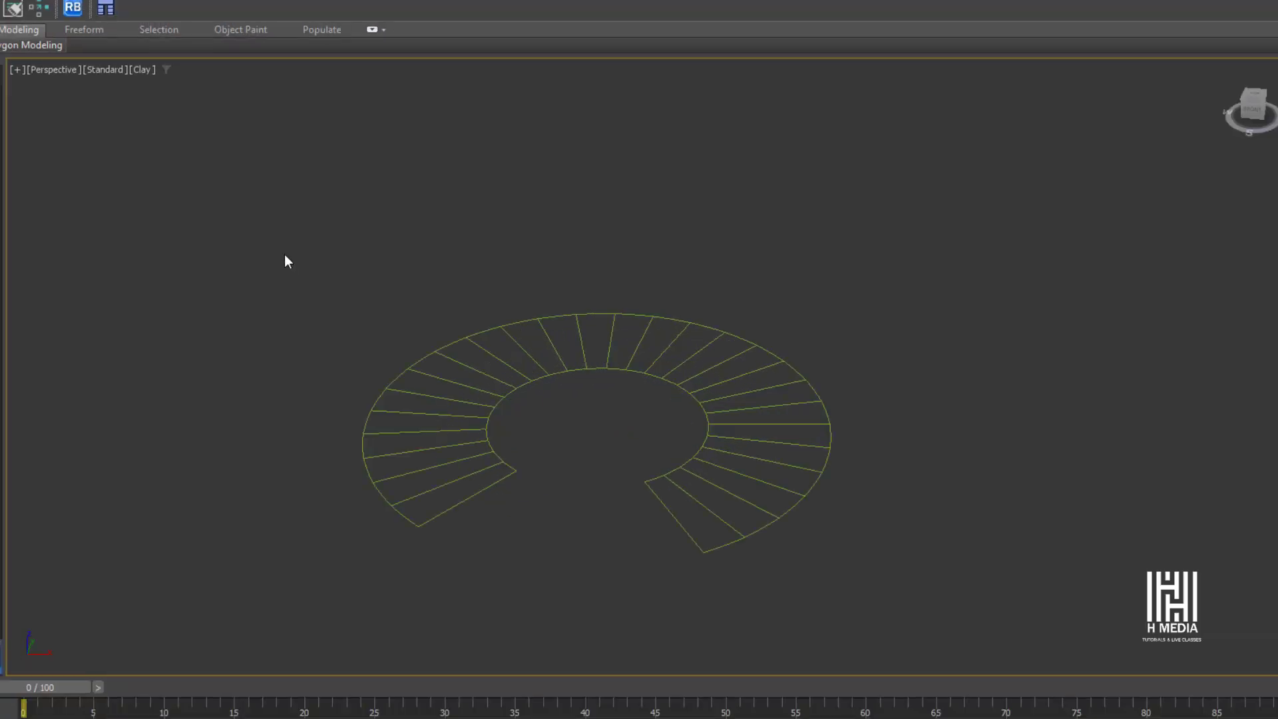
drag(285, 258, 837, 426)
alt+middle_drag(837, 406, 779, 350)
click(107, 8)
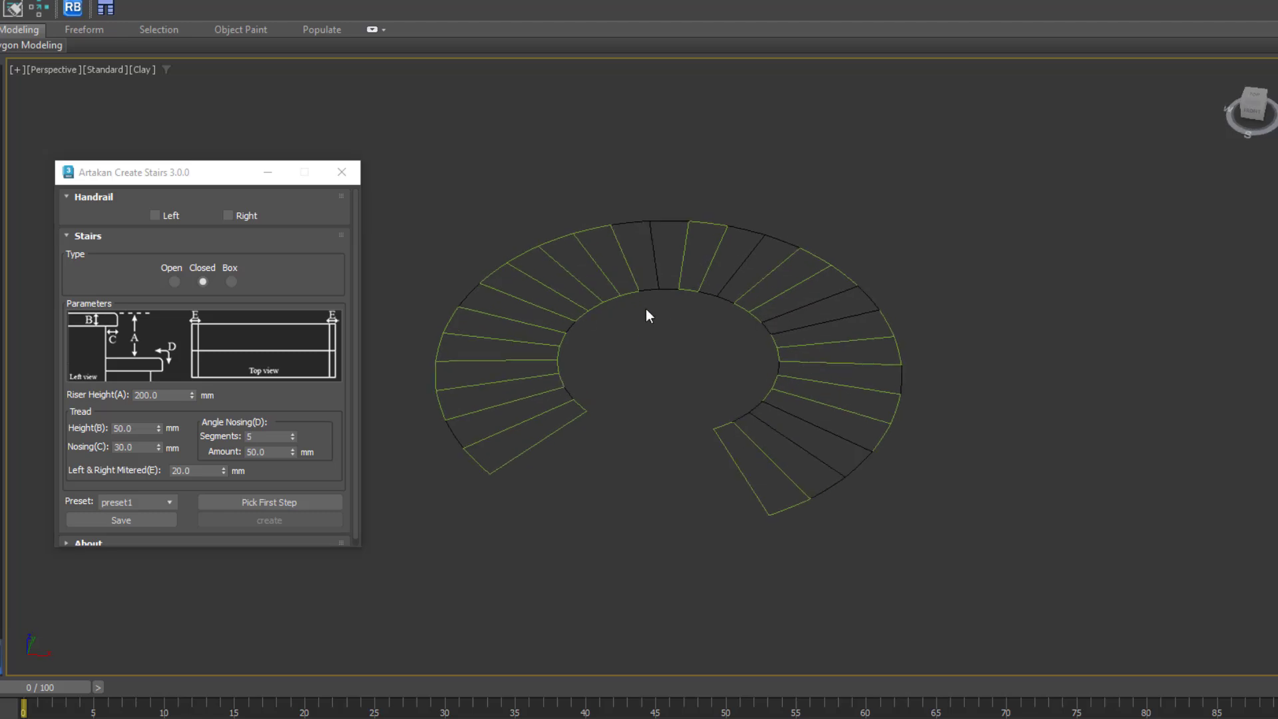
mouse_move(646, 308)
alt+middle_down()
mouse_move(657, 282)
mouse_move(664, 318)
alt+middle_up()
scroll(664, 318, down, 3)
- Enable the left and right handrails and give the top, lower, middle and vertical rails Round profiles
click(155, 215)
click(227, 219)
click(147, 276)
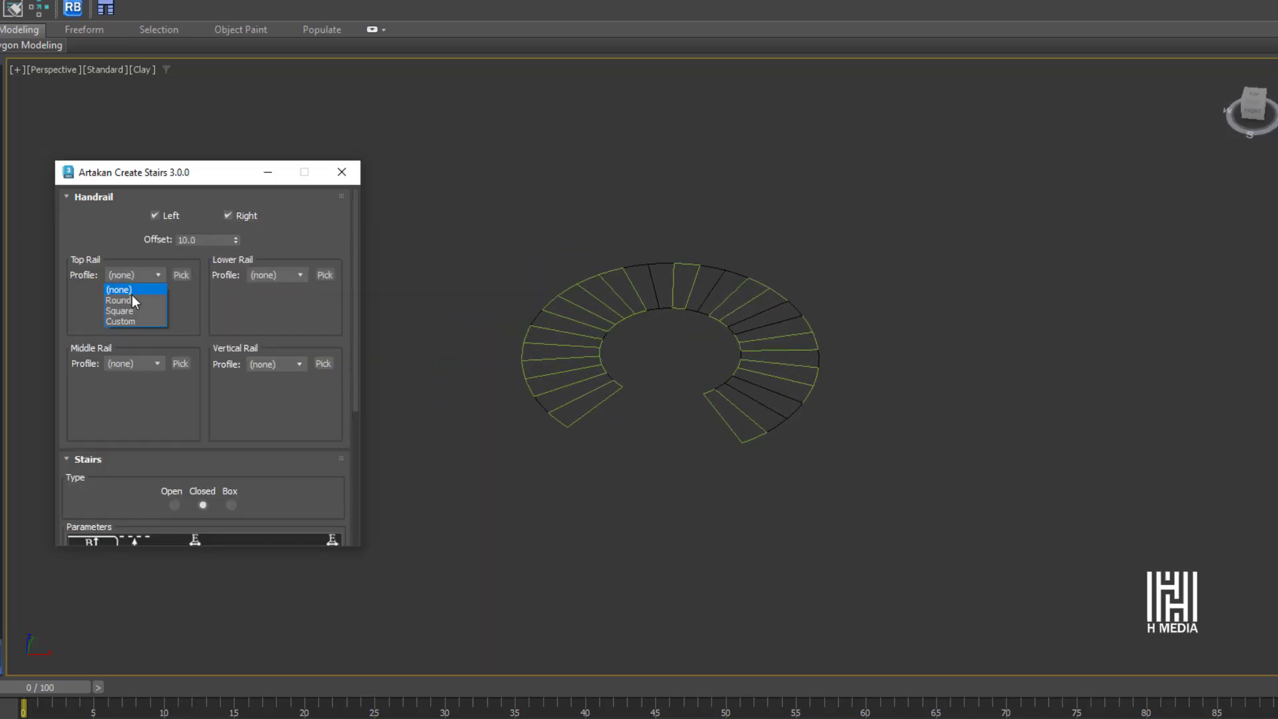
click(132, 300)
click(278, 276)
click(273, 301)
click(143, 364)
click(127, 389)
click(296, 366)
click(273, 389)
- Pick the front end tread of the circular plan as the first step and create the closed spiral stairs
drag(339, 459, 357, 430)
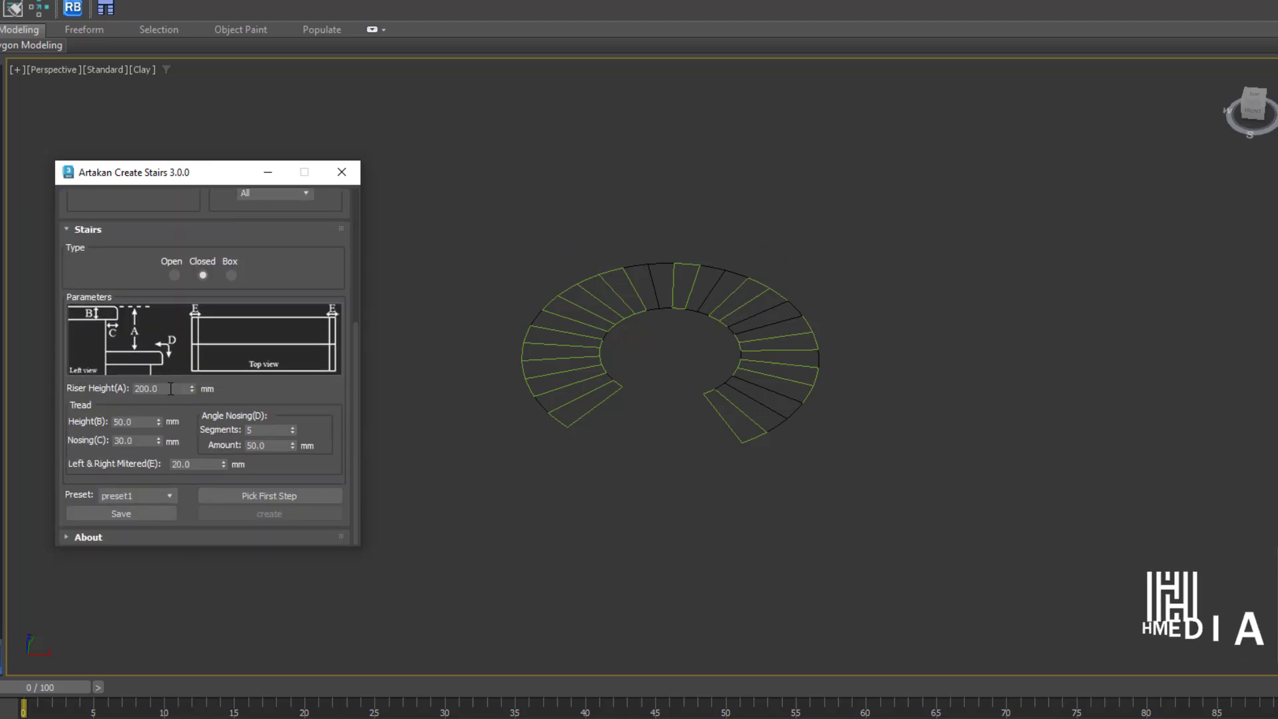
click(270, 496)
click(737, 435)
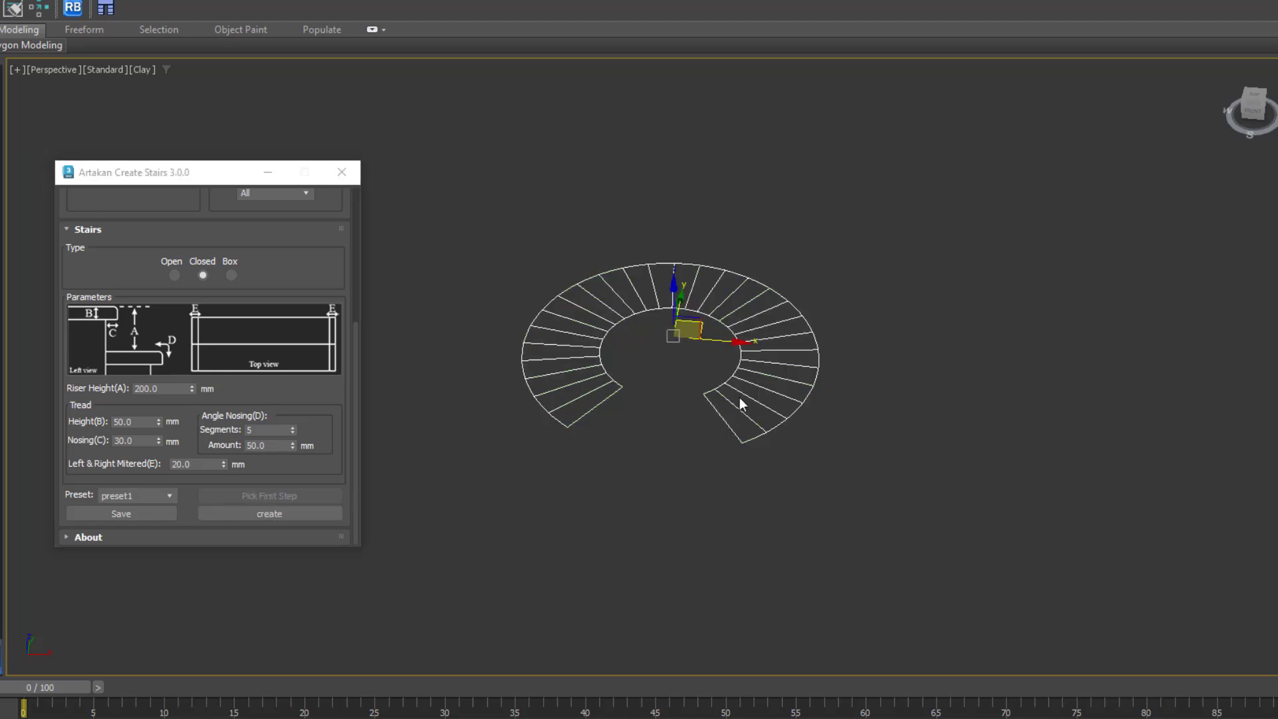
scroll(744, 396, up, 3)
alt+middle_drag(747, 391, 812, 359)
click(269, 514)
- Inspect the spiral stairs and their handrails from the side and from above
scroll(672, 452, down, 3)
middle_drag(822, 353, 879, 411)
scroll(827, 396, down, 4)
alt+middle_drag(924, 356, 716, 389)
scroll(870, 407, up, 4)
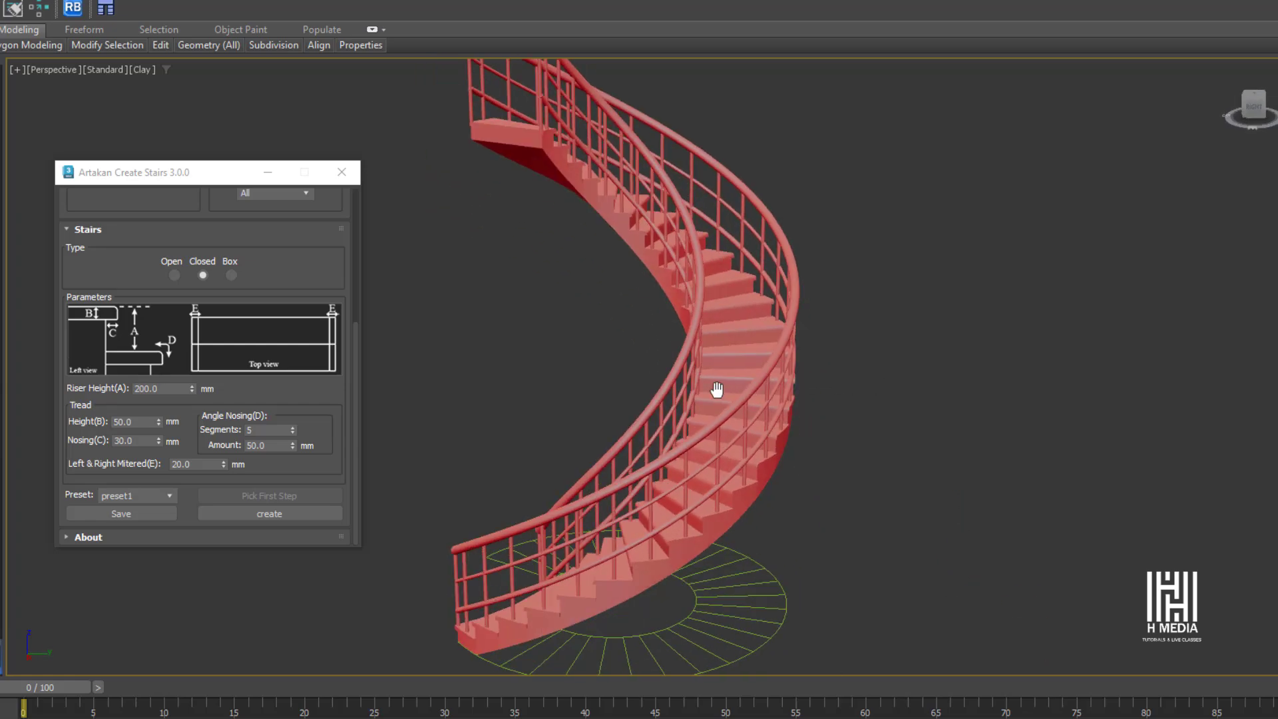
scroll(984, 351, down, 3)
scroll(799, 379, up, 4)
alt+middle_drag(799, 379, 840, 430)
scroll(835, 363, up, 3)
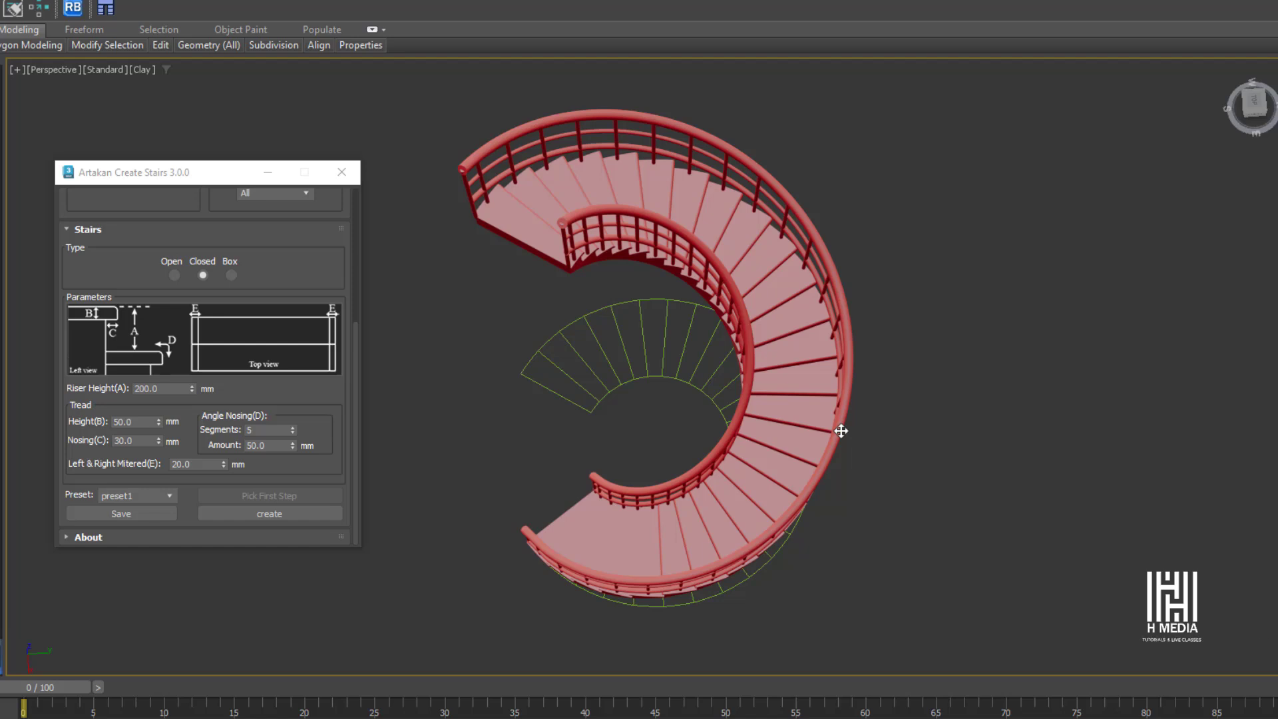
alt+middle_drag(841, 431, 923, 400)
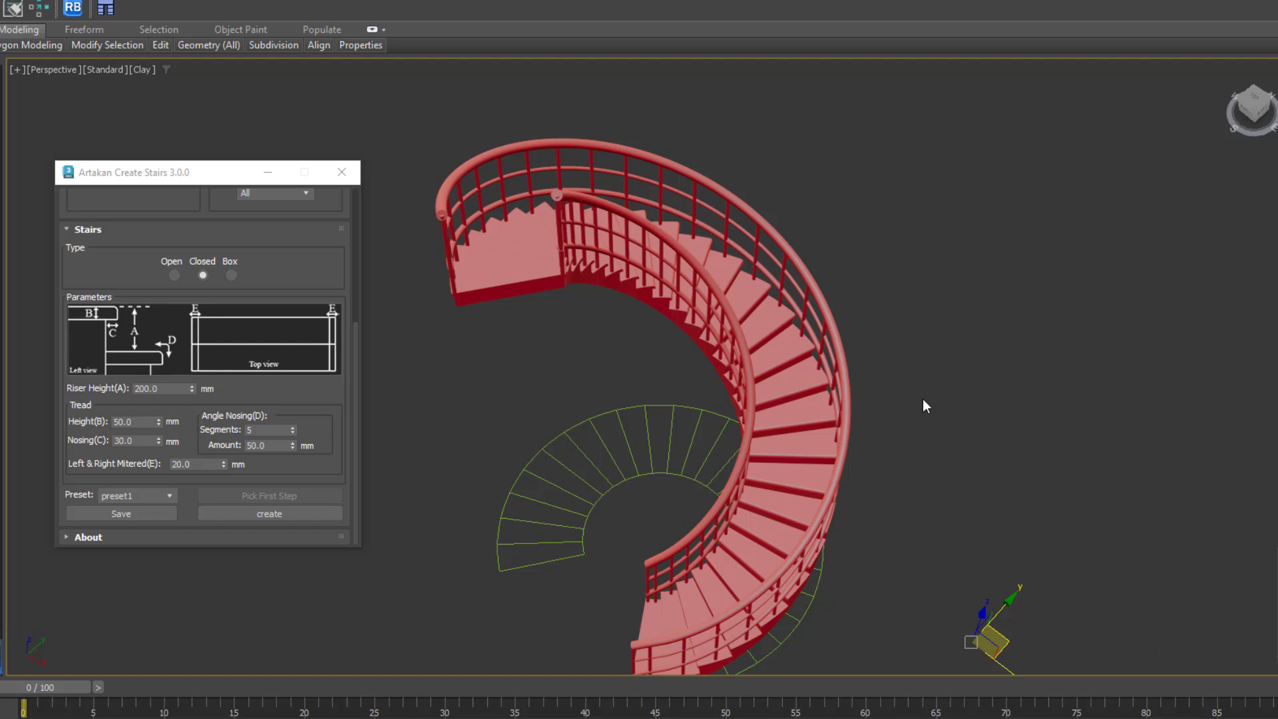
alt+middle_drag(902, 396, 850, 405)
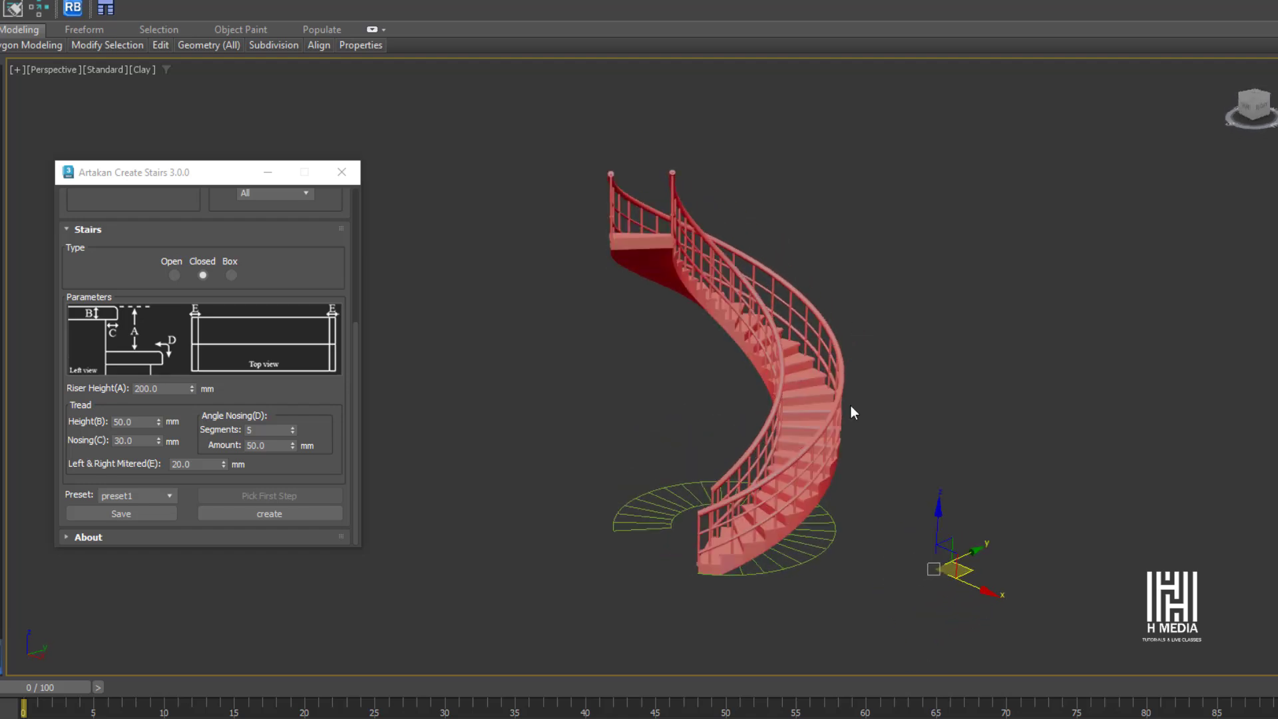